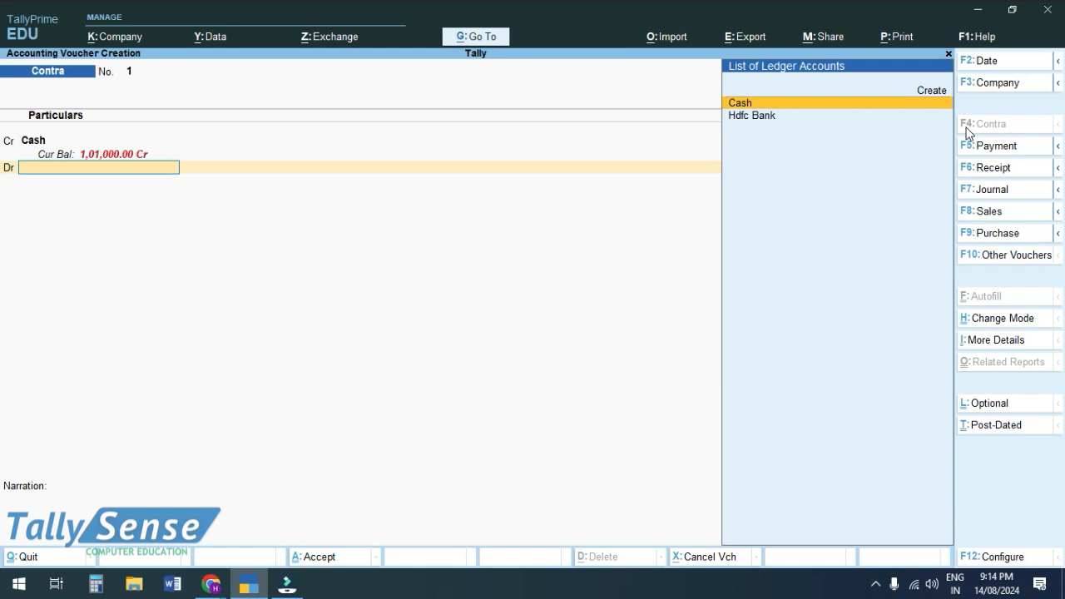
# Highlight Create in the ledger list on the Contra voucher's debit line.
pyautogui.press('Up')
# Start a new ledger named 'Bandhan bank' under Bank Accounts.
pyautogui.press('Return')
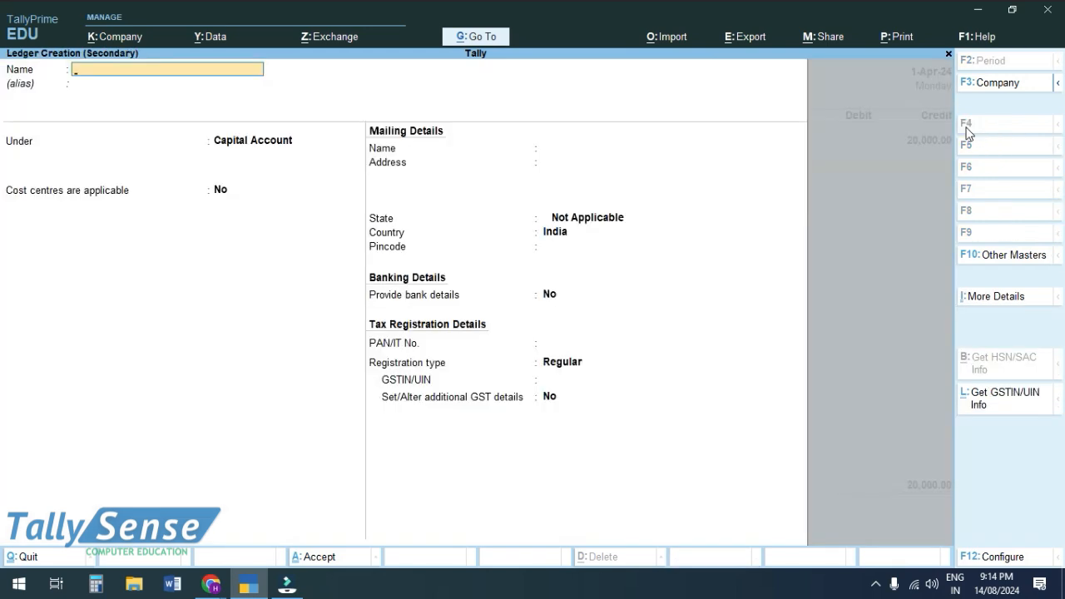
pyautogui.write('Bandhan bank')
pyautogui.press('Return')
pyautogui.write('Ban')
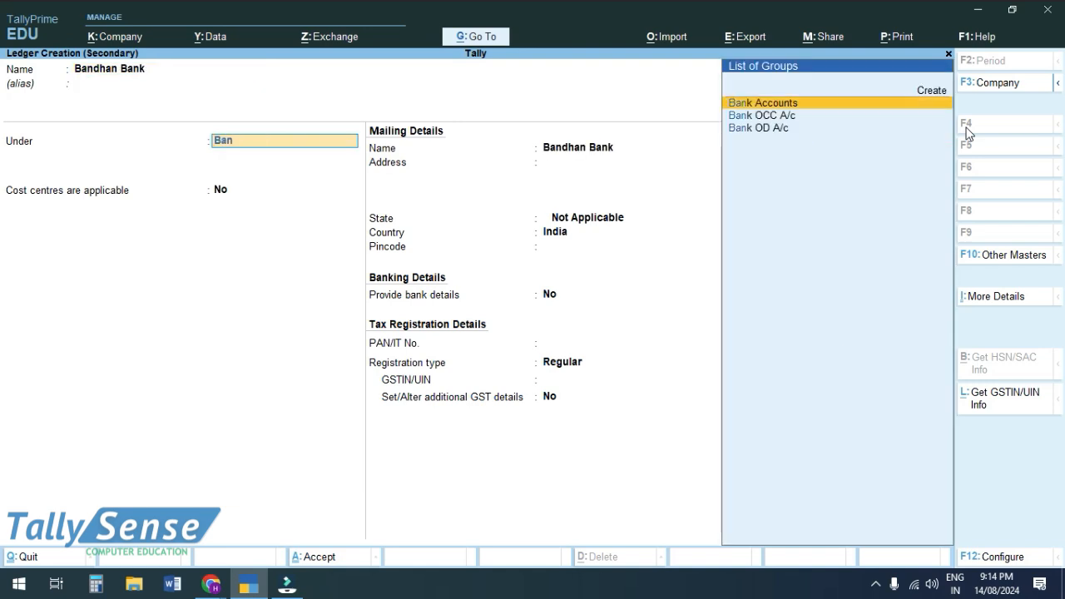
pyautogui.press('Return')
pyautogui.press('Return')
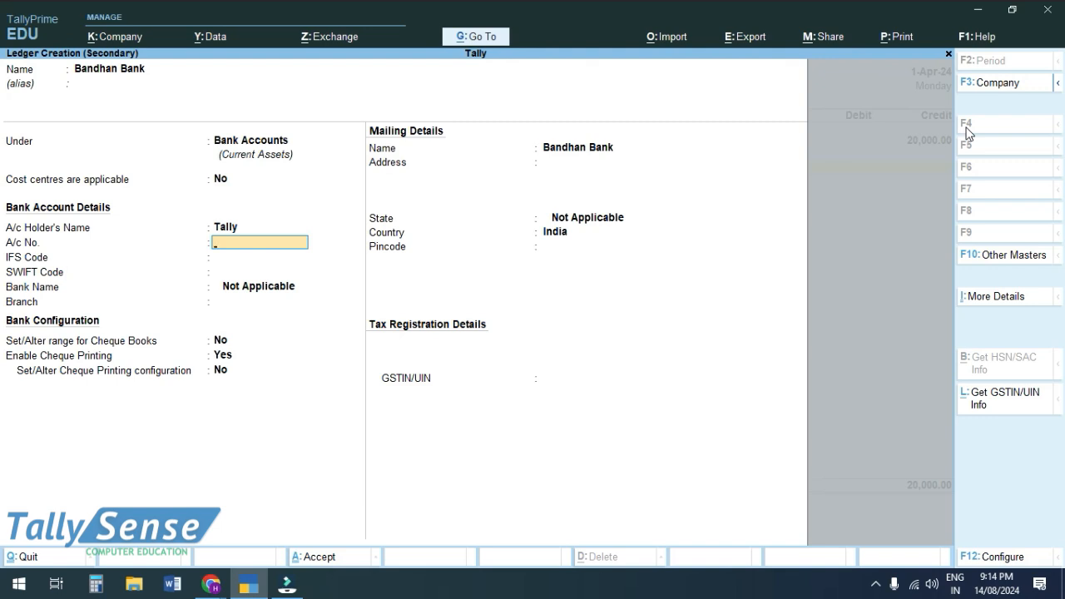
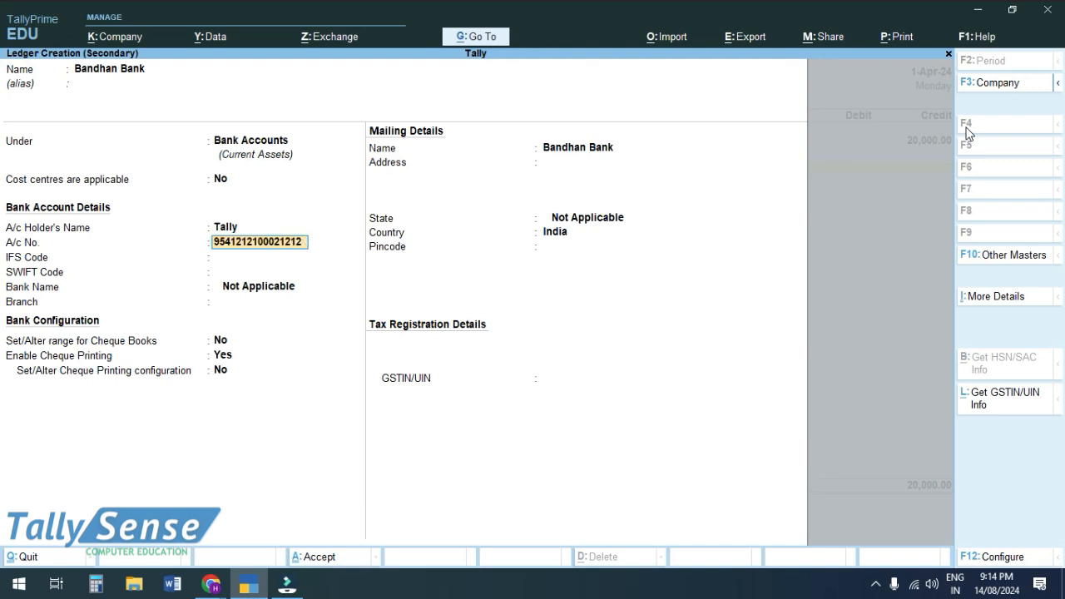
# Enter the account number, IFS code BADNAH00123 and Nagpur branch, and enable cheque book ranges.
pyautogui.press('Return')
pyautogui.write('BADN')
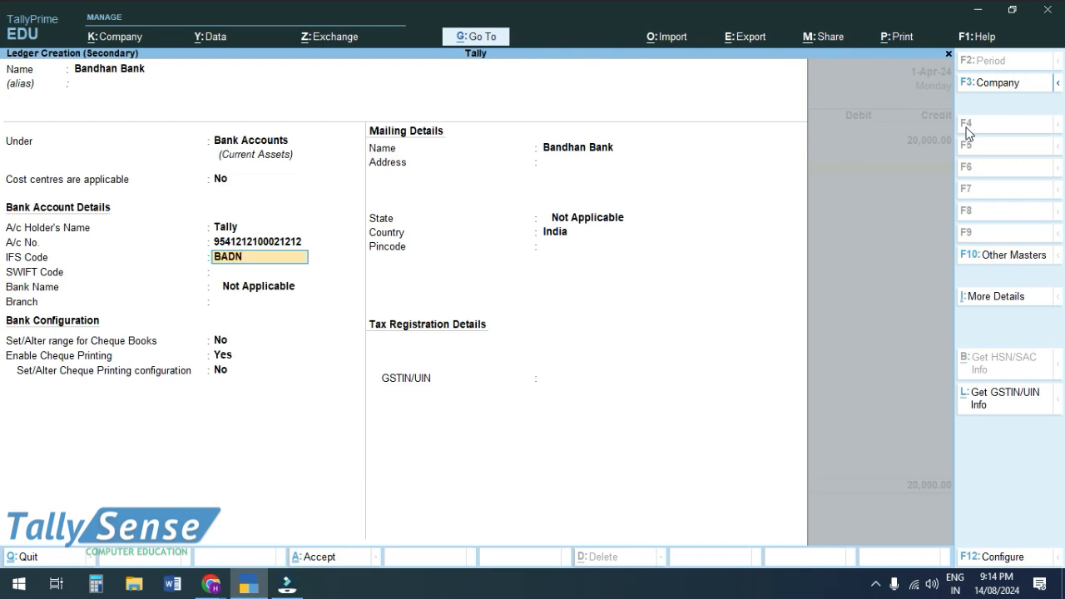
pyautogui.write('AH00123')
pyautogui.press('Return')
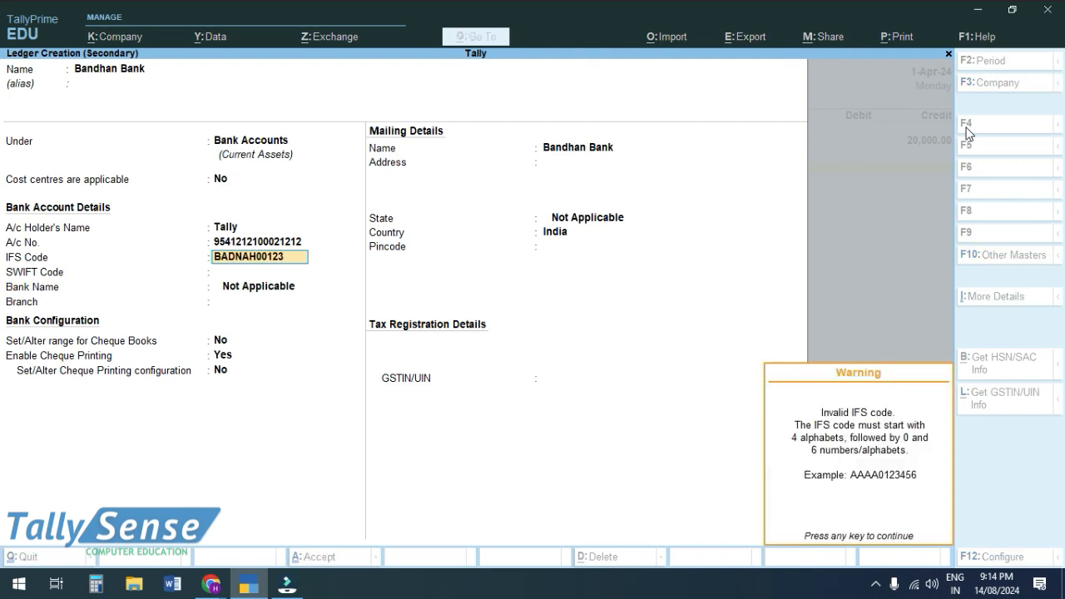
pyautogui.press('Return')
pyautogui.write('Nagpur')
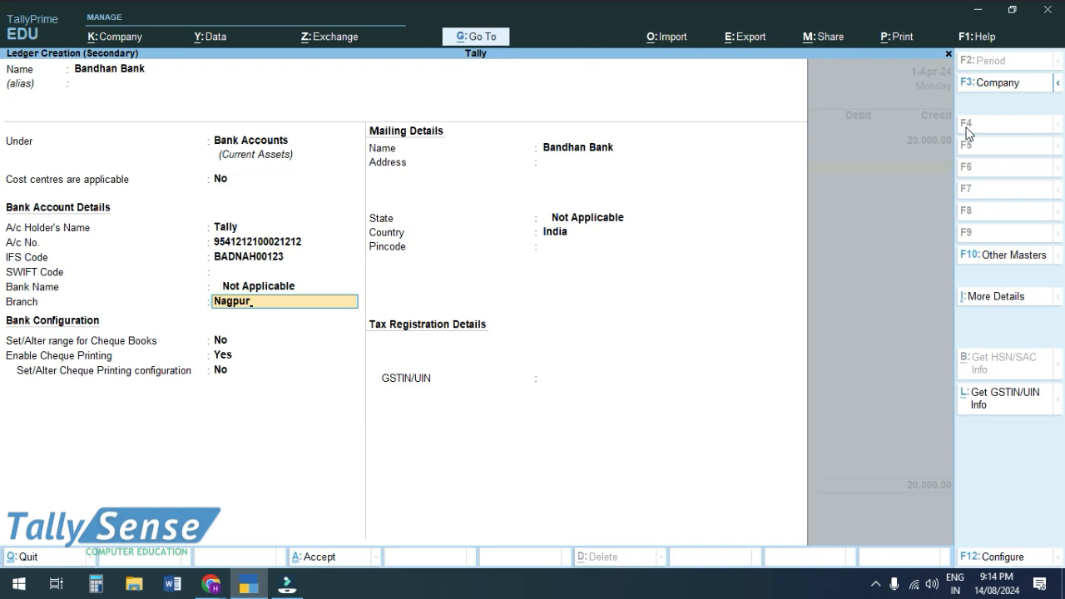
pyautogui.press('Return')
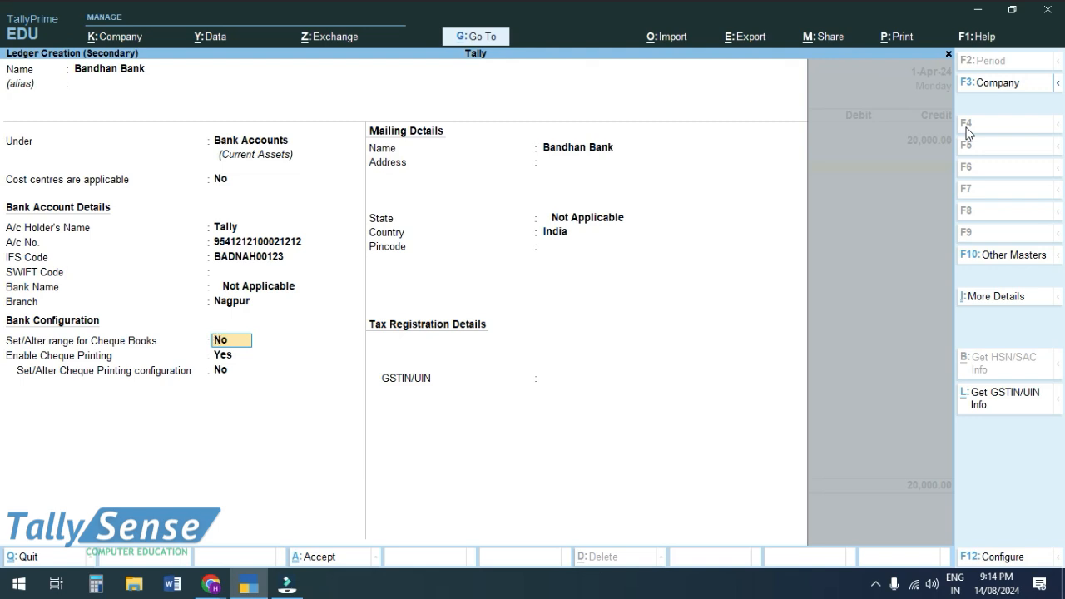
pyautogui.write('y')
pyautogui.press('Return')
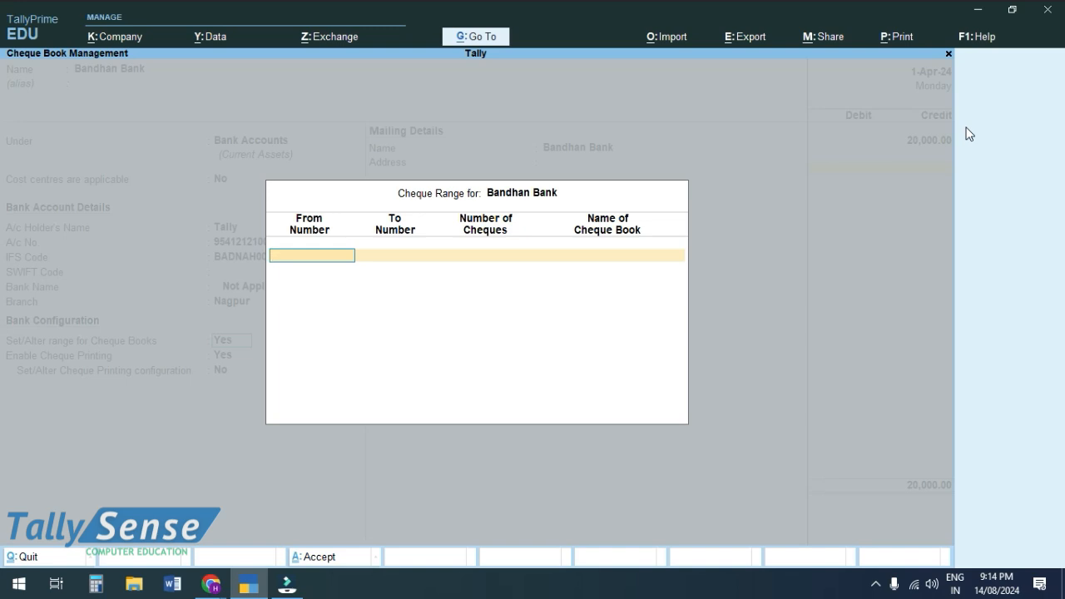
# Add cheque book 'Book 1' numbered 600101 to 600125 (25 cheques) and accept it.
pyautogui.write('600101')
pyautogui.press('Return')
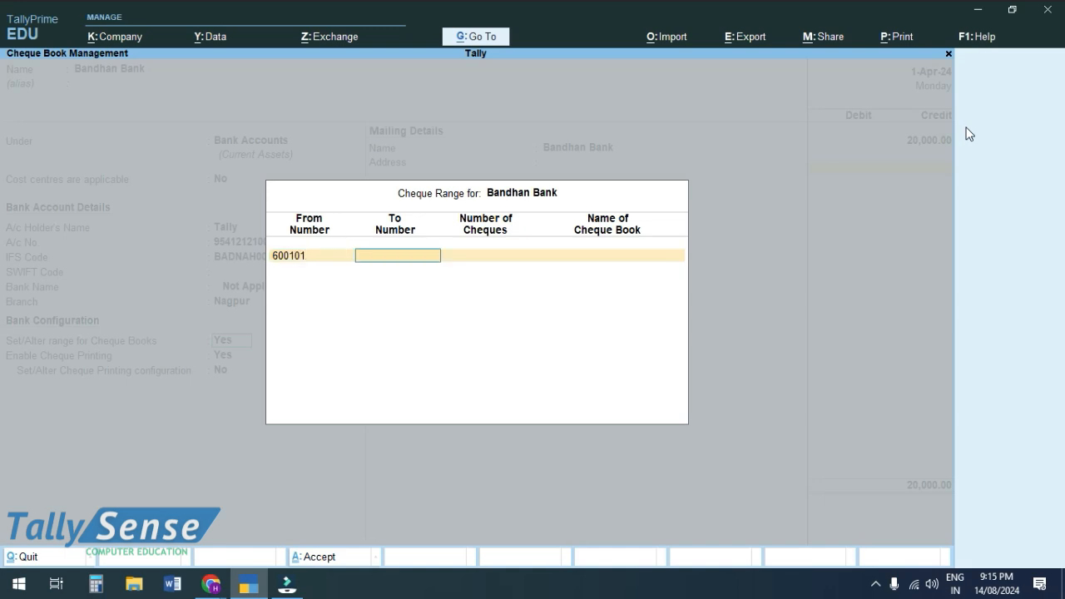
pyautogui.write('600125')
pyautogui.press('Return')
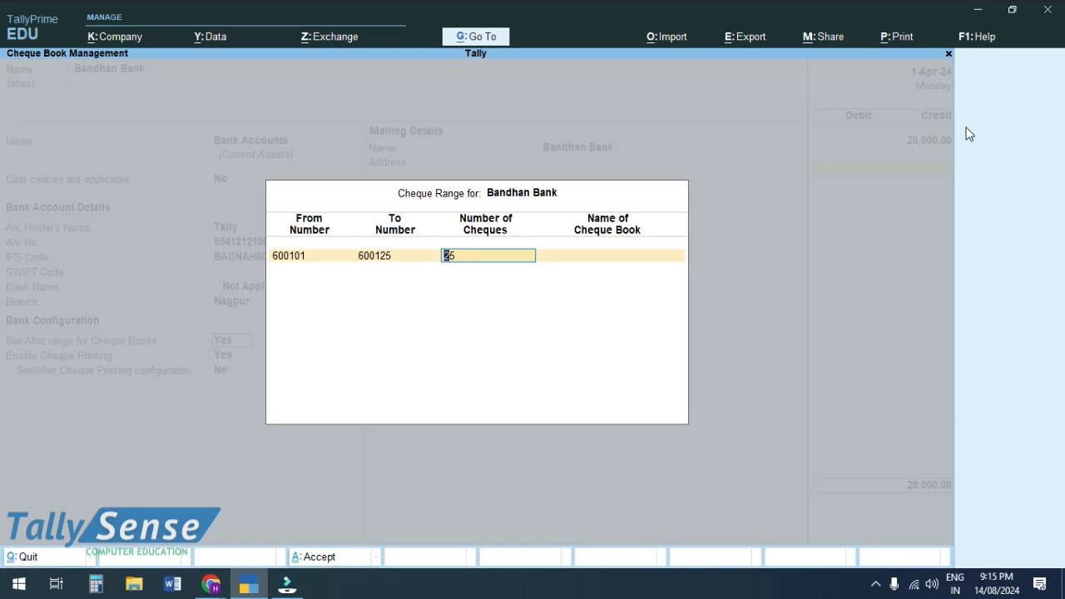
pyautogui.press('Return')
pyautogui.write('B')
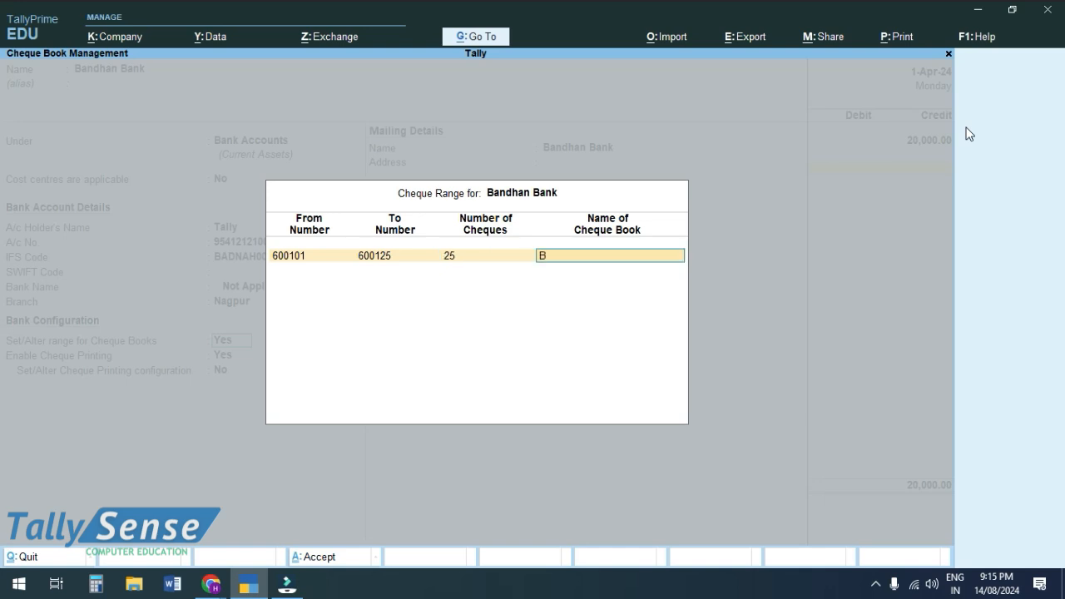
pyautogui.write('ook 1')
pyautogui.press('ctrl')
pyautogui.hotkey('ctrl', 'a')
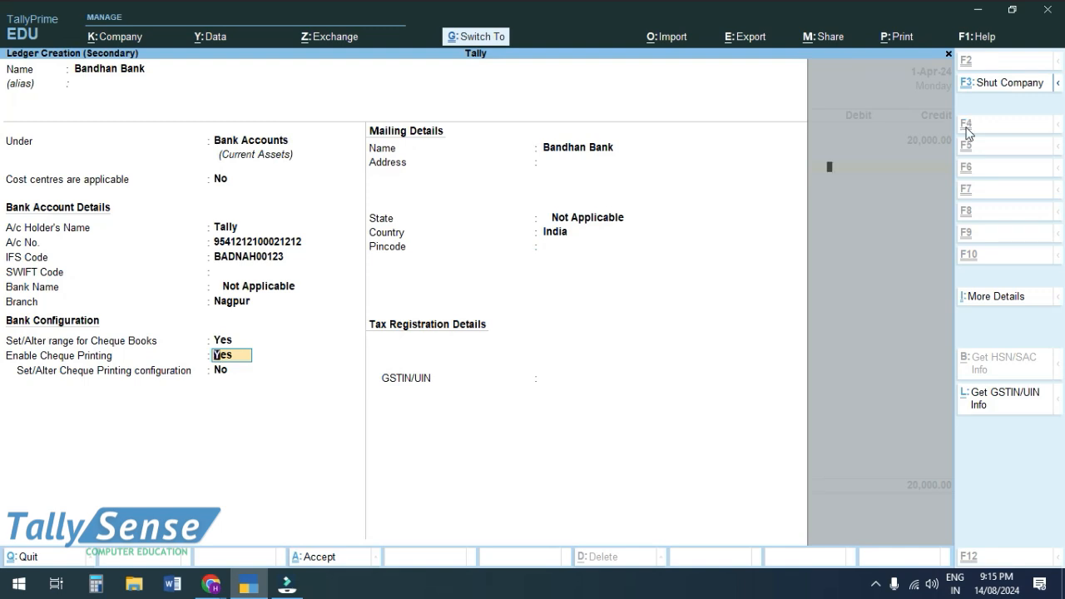
# Save the Bandhan Bank ledger and accept Contra No. 1 moving 20,000.00 from Cash.
pyautogui.hotkey('ctrl', 'a')
pyautogui.hotkey('ctrl', 'a')
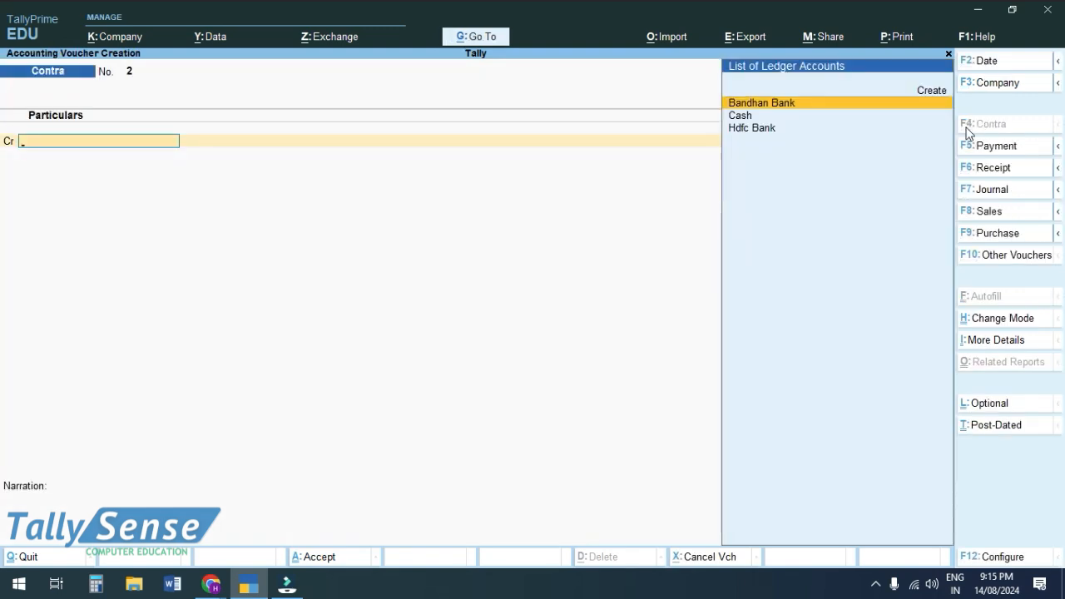
pyautogui.press('pageup')
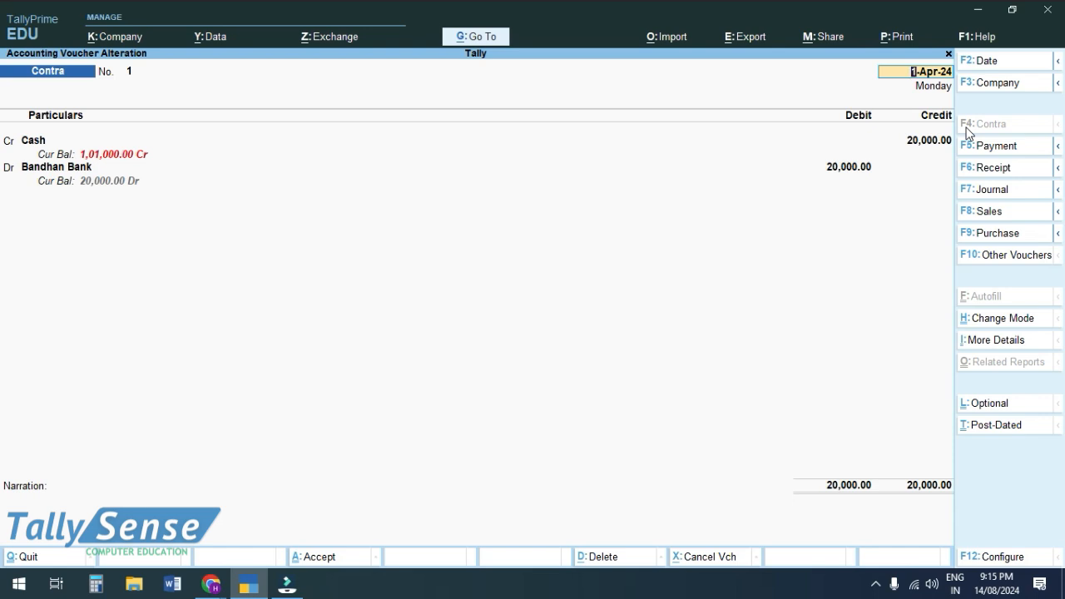
pyautogui.hotkey('ctrl', 'a')
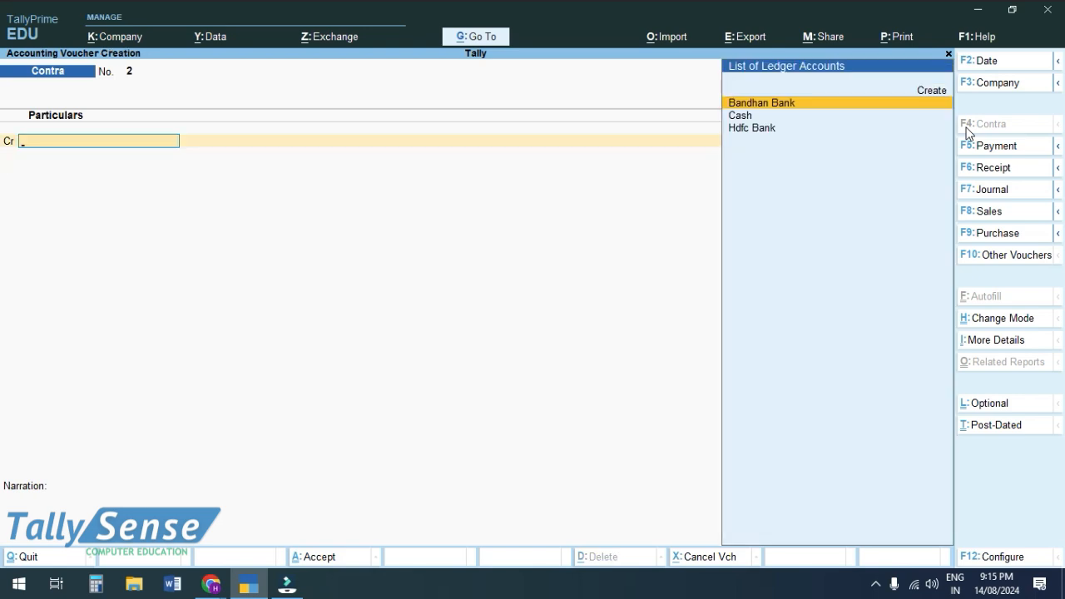
# Switch to a Payment voucher and start a new ledger with the payee's name.
pyautogui.click(972, 168)
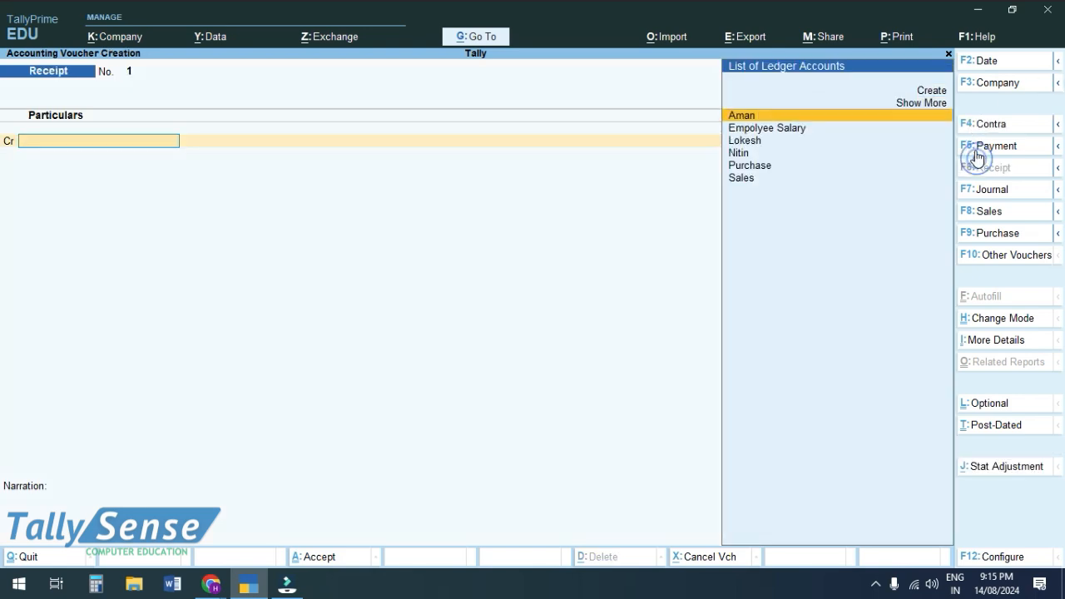
pyautogui.click(974, 145)
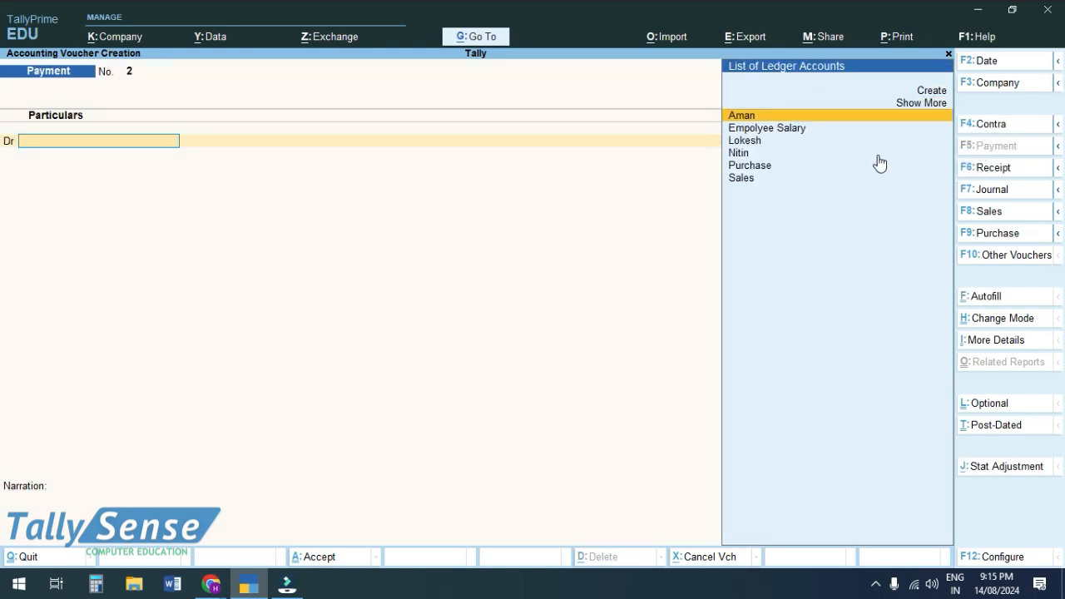
pyautogui.click(937, 92)
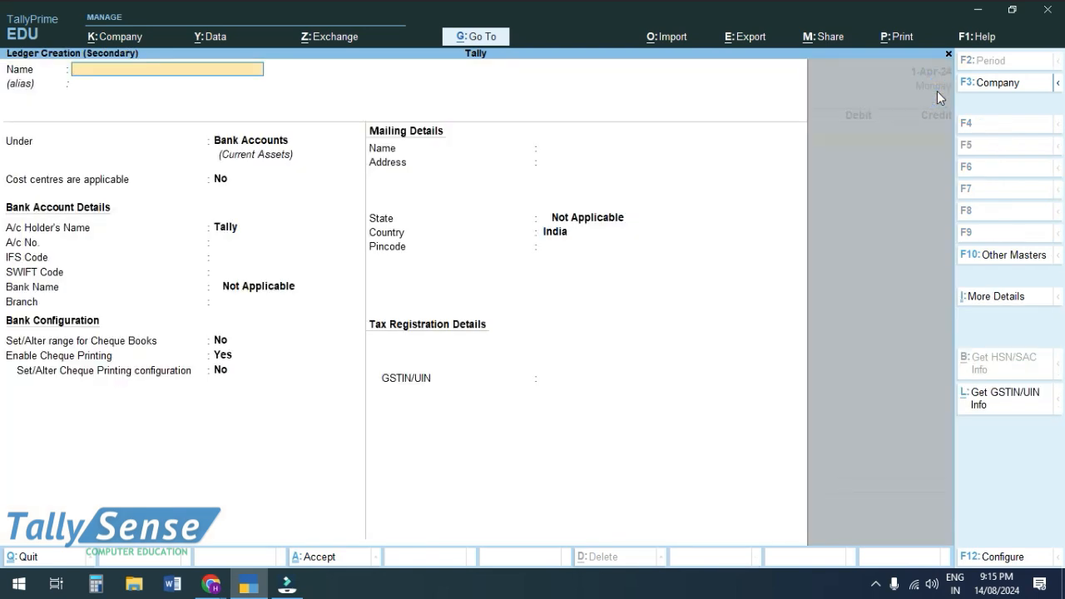
pyautogui.write('Manish')
pyautogui.press('Return')
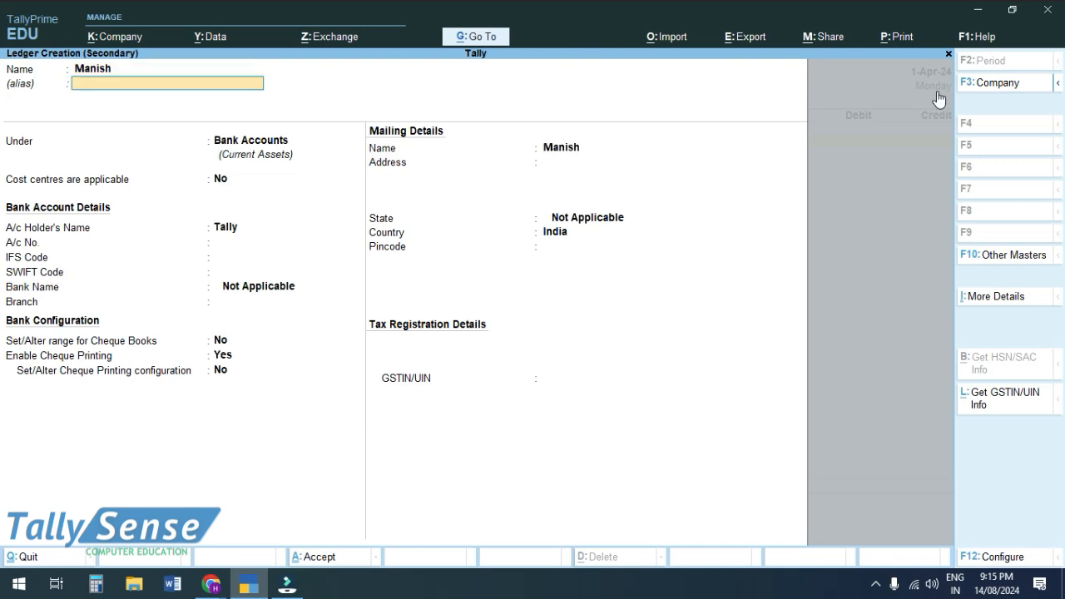
# Place the payee ledger under Indirect Expenses, type Not Applicable, no cost centres, and save it.
pyautogui.press('Return')
pyautogui.write('Ind')
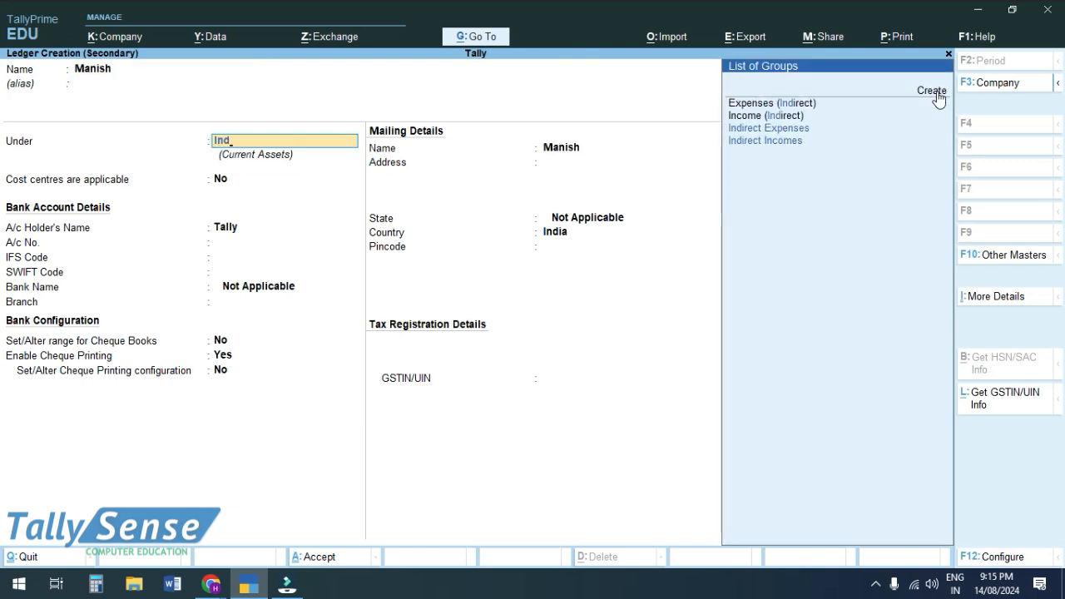
pyautogui.press('Down')
pyautogui.press('Up')
pyautogui.press('Return')
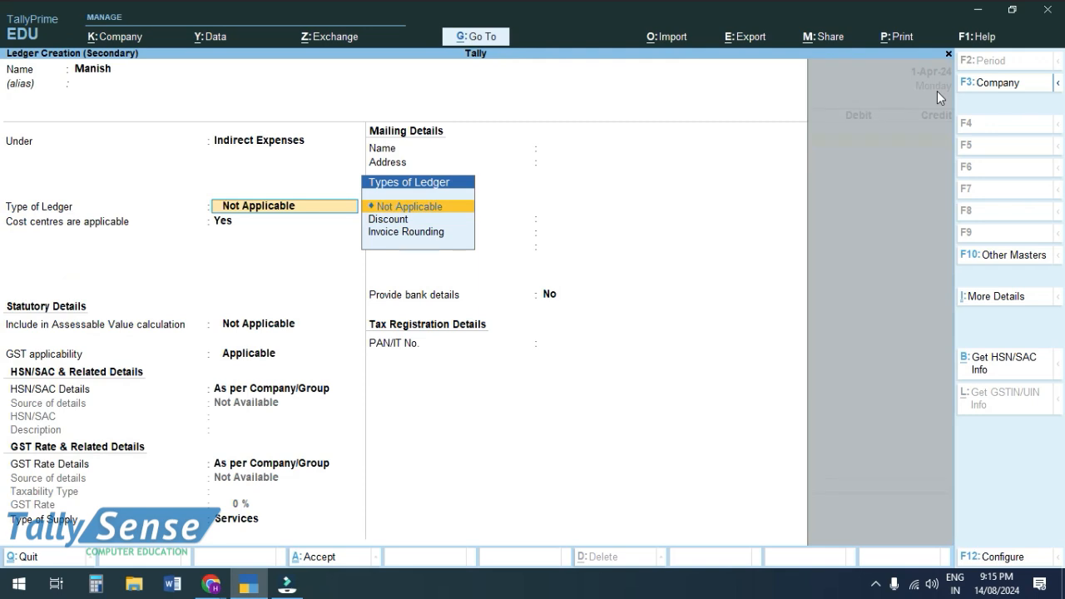
pyautogui.press('Return')
pyautogui.write('n')
pyautogui.press('ctrl')
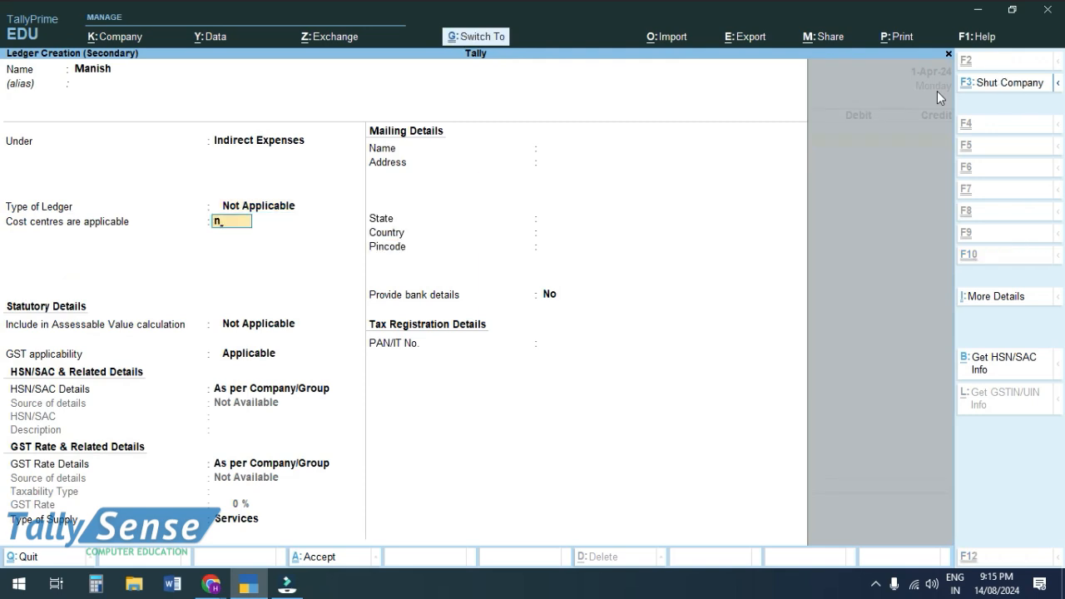
pyautogui.hotkey('ctrl', 'a')
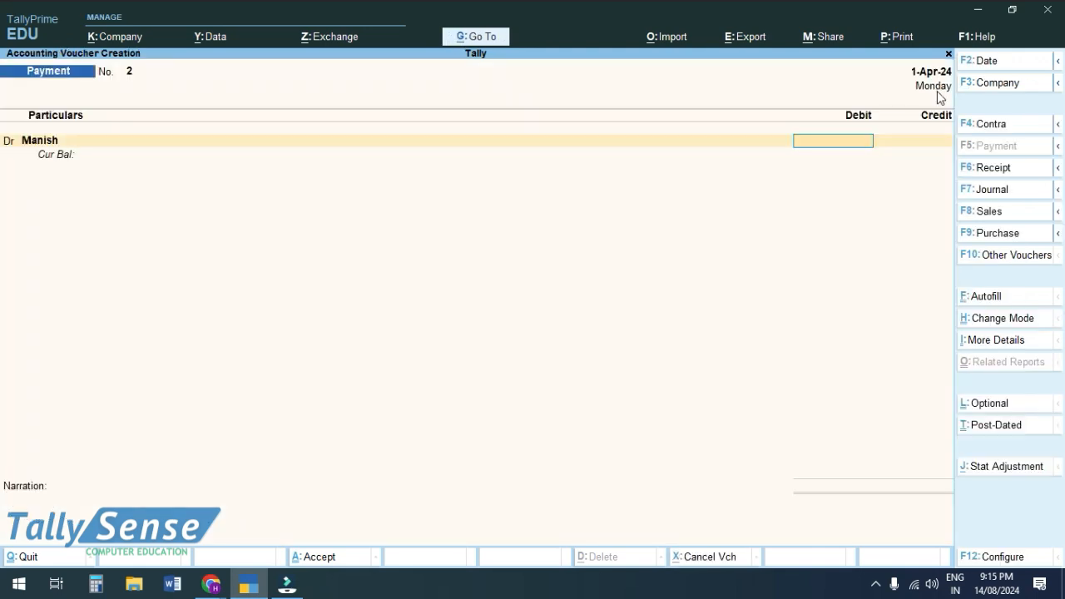
# Debit the payee 2,000.00 and credit Bandhan Bank on Payment No. 2.
pyautogui.write('2000')
pyautogui.press('Return')
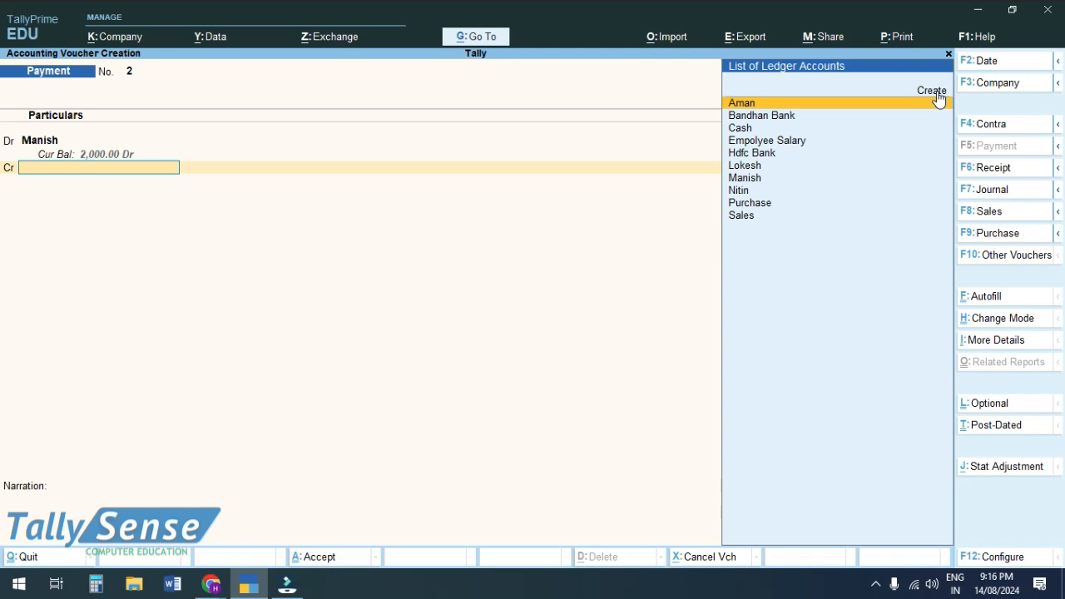
pyautogui.press('Down')
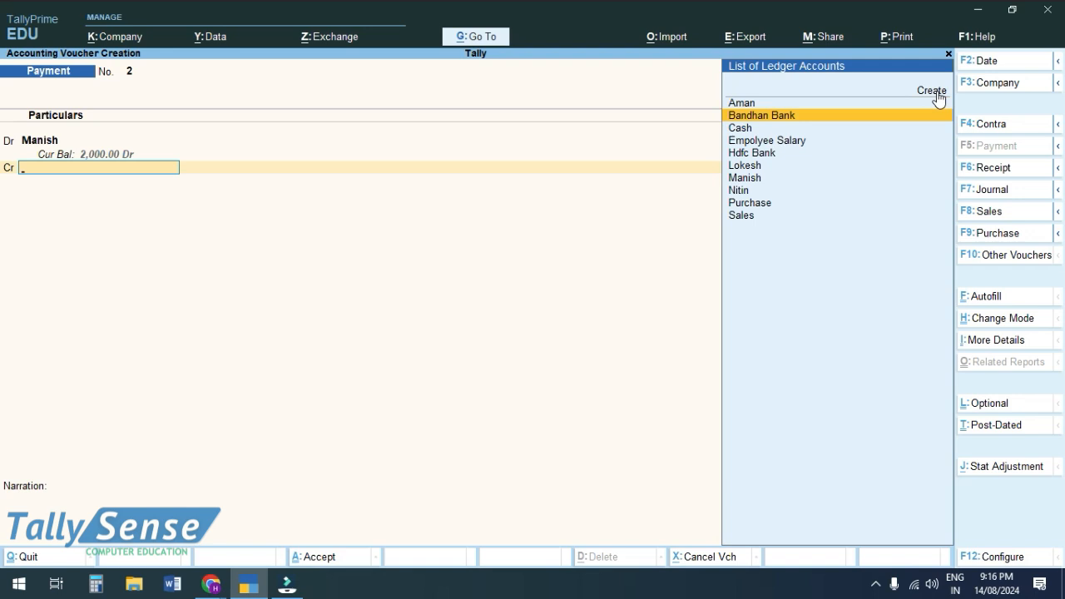
pyautogui.press('Return')
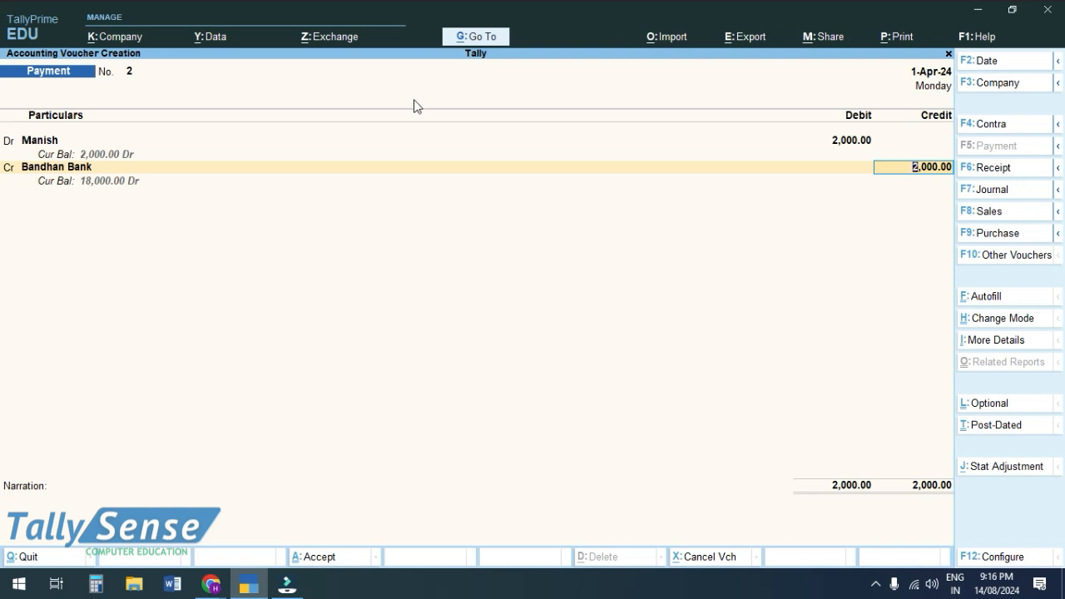
# Allocate cheque 600101 dated 1-Apr-24 to the 2,000.00 payment and save voucher No. 2.
pyautogui.press('Return')
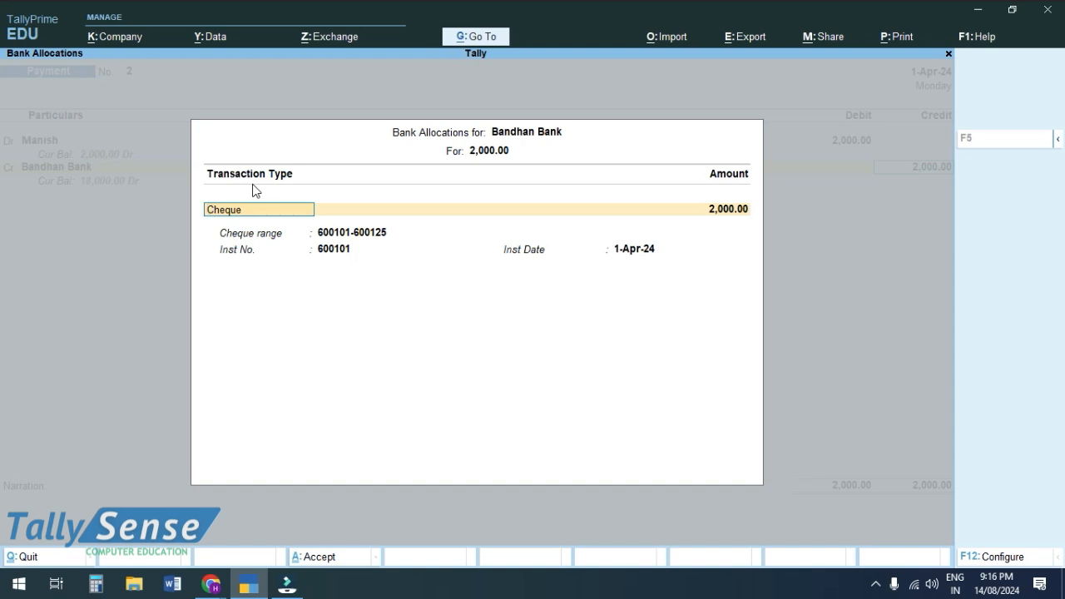
pyautogui.press('Return')
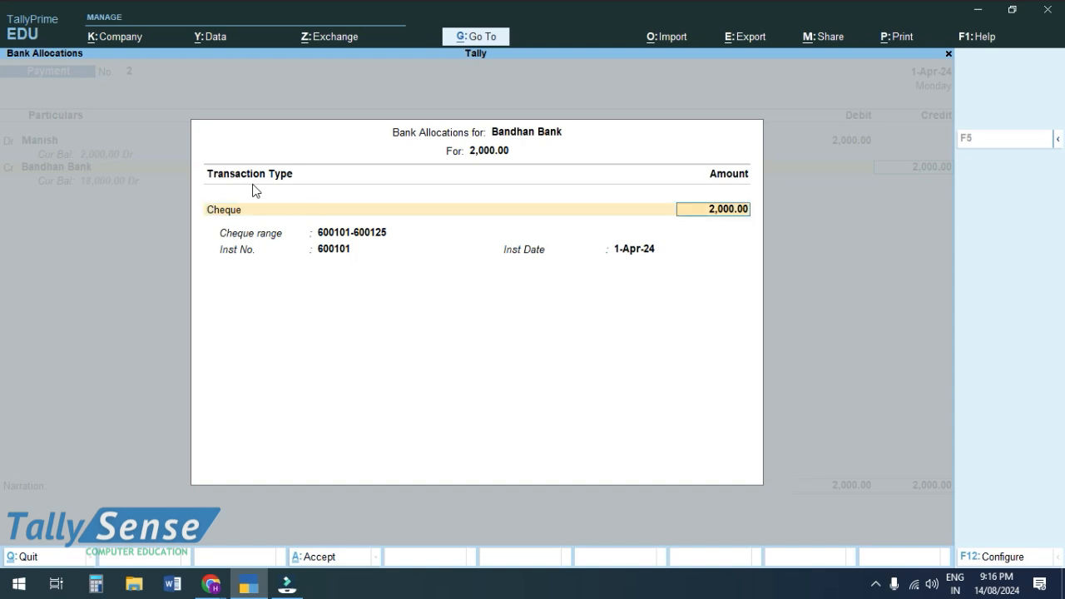
pyautogui.press('Return')
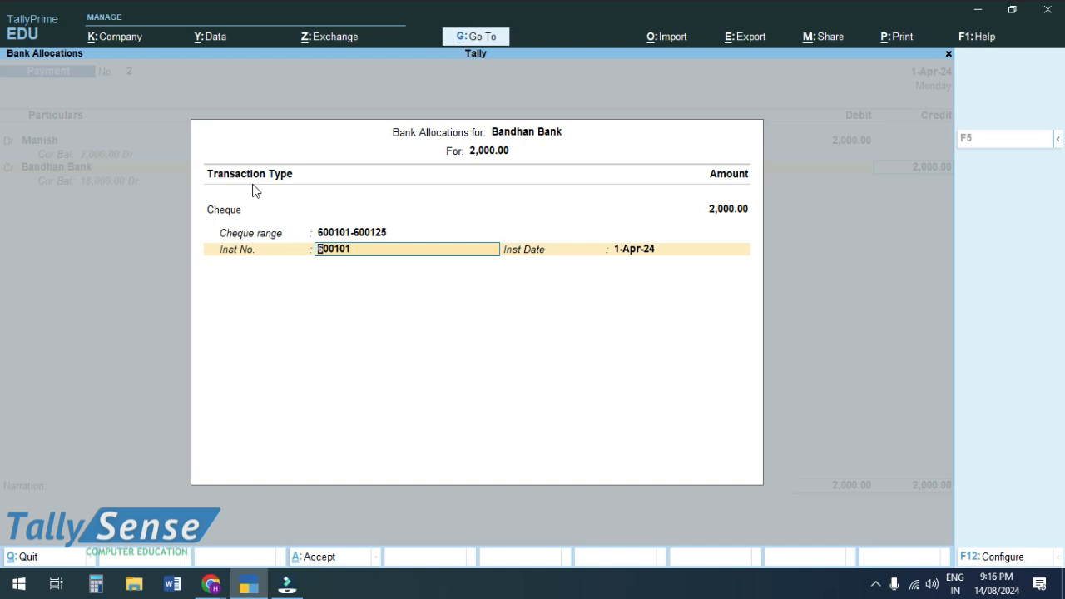
pyautogui.press('ctrl')
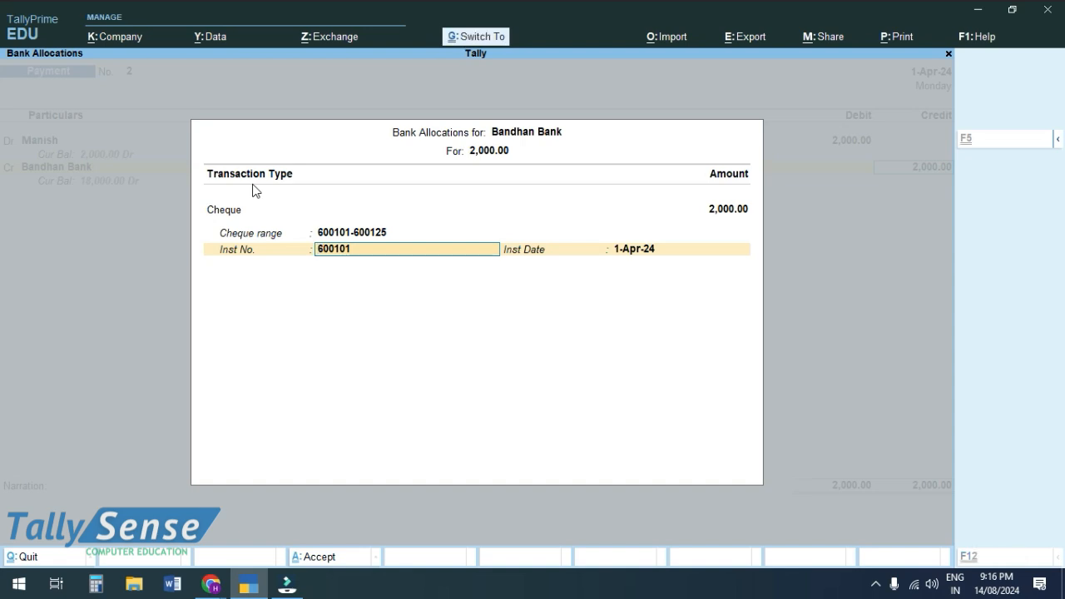
pyautogui.hotkey('ctrl', 'a')
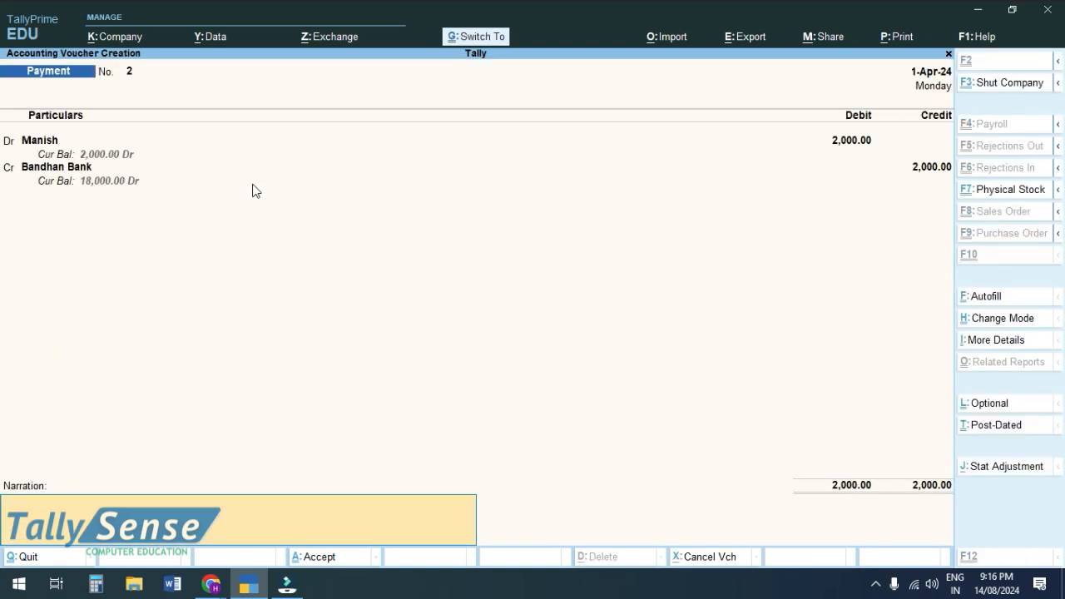
pyautogui.hotkey('ctrl', 'a')
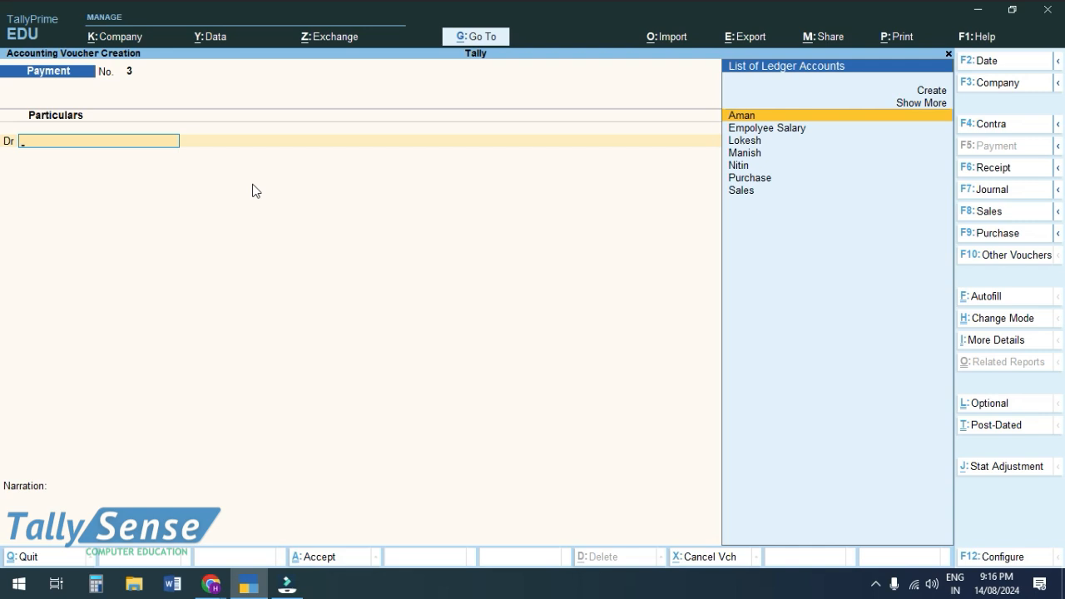
# Create a second payee ledger under Indirect Expenses from voucher No. 3's debit line.
pyautogui.press('pageup')
pyautogui.press('pagedown')
pyautogui.press('Up')
pyautogui.press('Up')
pyautogui.press('Return')
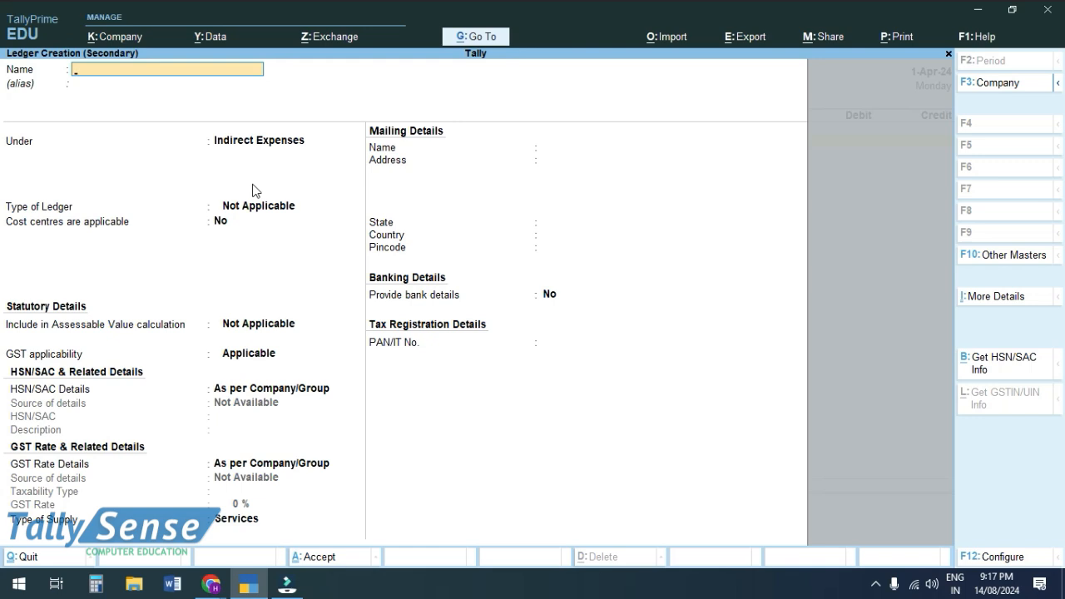
pyautogui.write('Sumit')
pyautogui.press('Return')
pyautogui.press('Return')
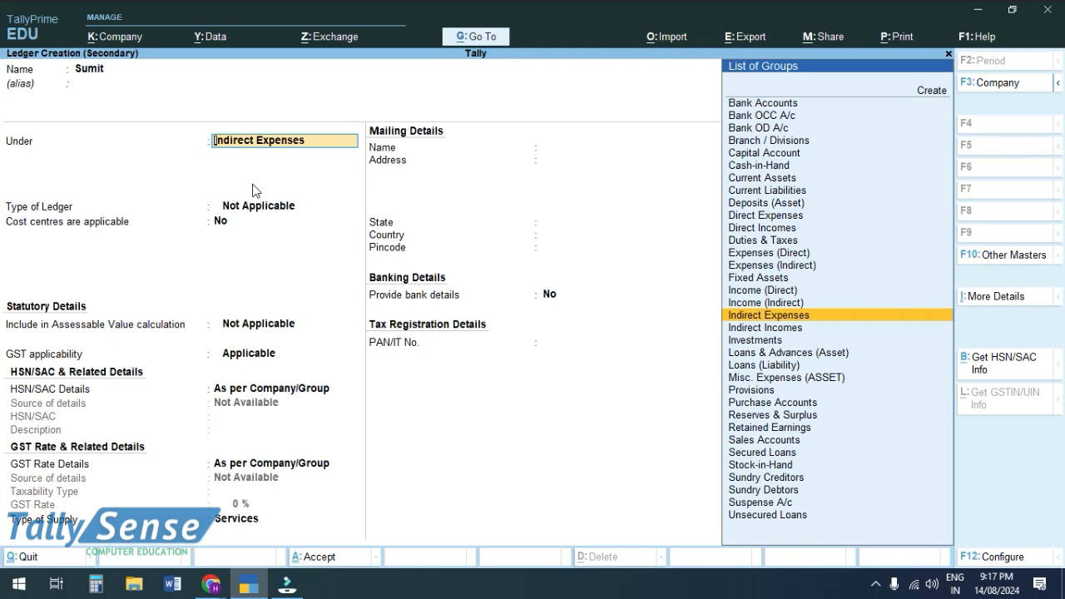
pyautogui.press('ctrl')
pyautogui.hotkey('ctrl', 'a')
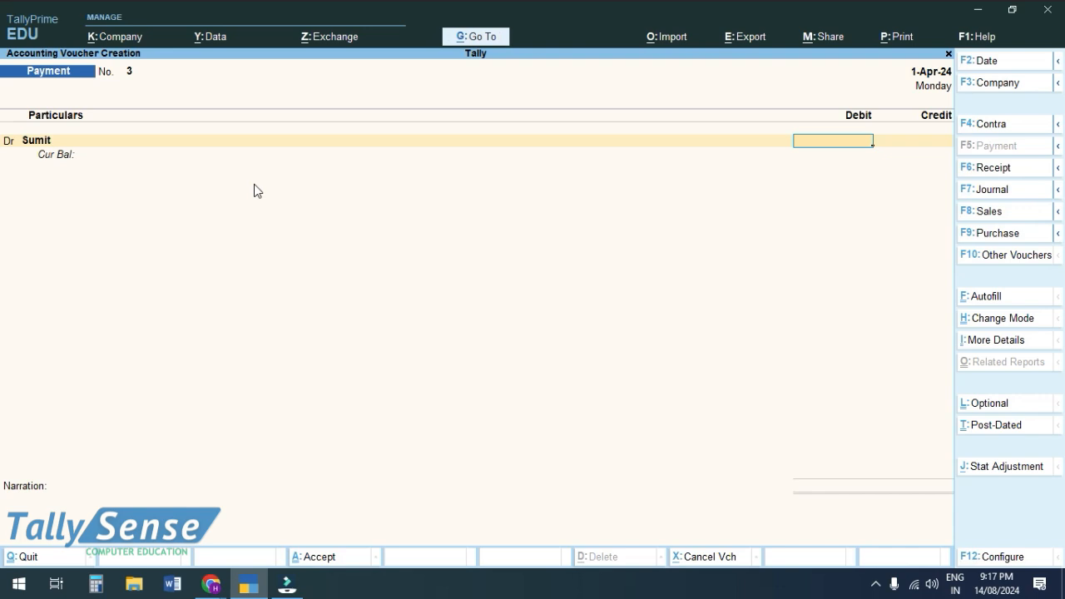
# Debit the payee 4,000.00 and credit Bandhan Bank, bringing up its bank allocation.
pyautogui.write('4000')
pyautogui.press('Return')
pyautogui.press('Return')
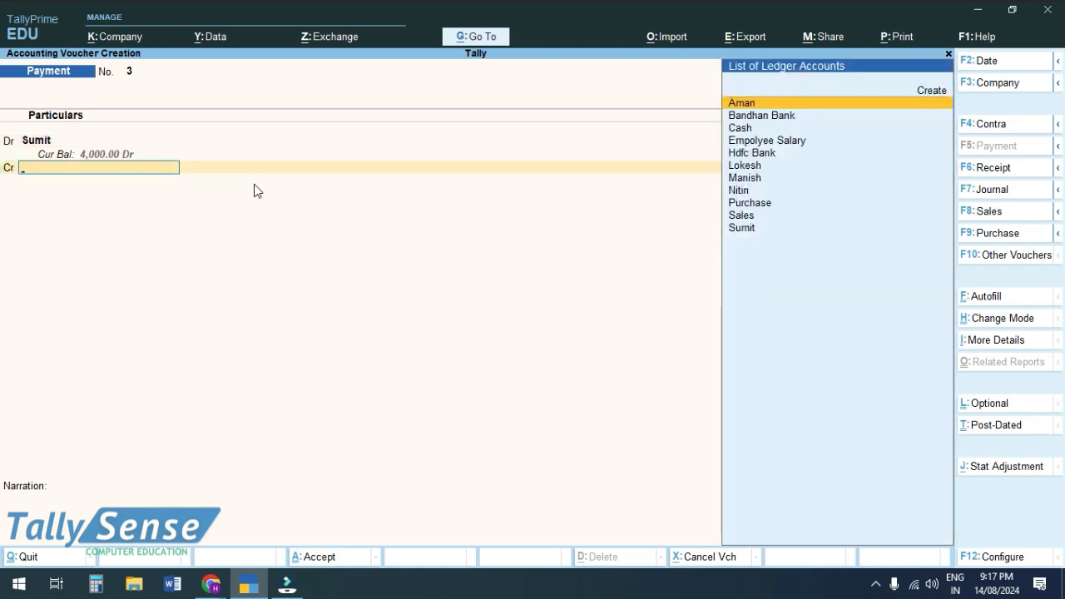
pyautogui.press('Down')
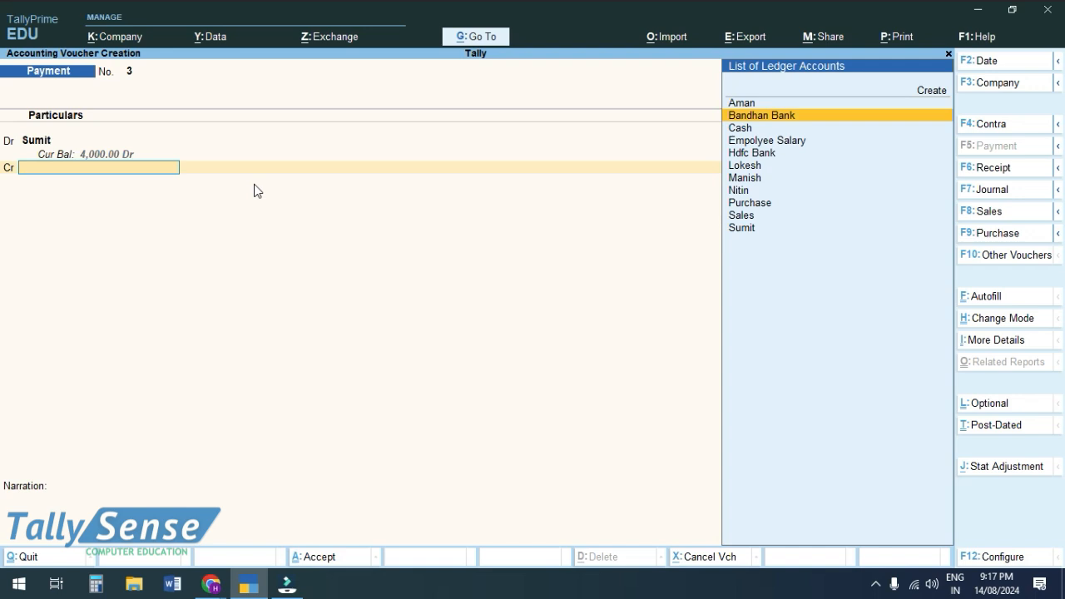
pyautogui.press('Return')
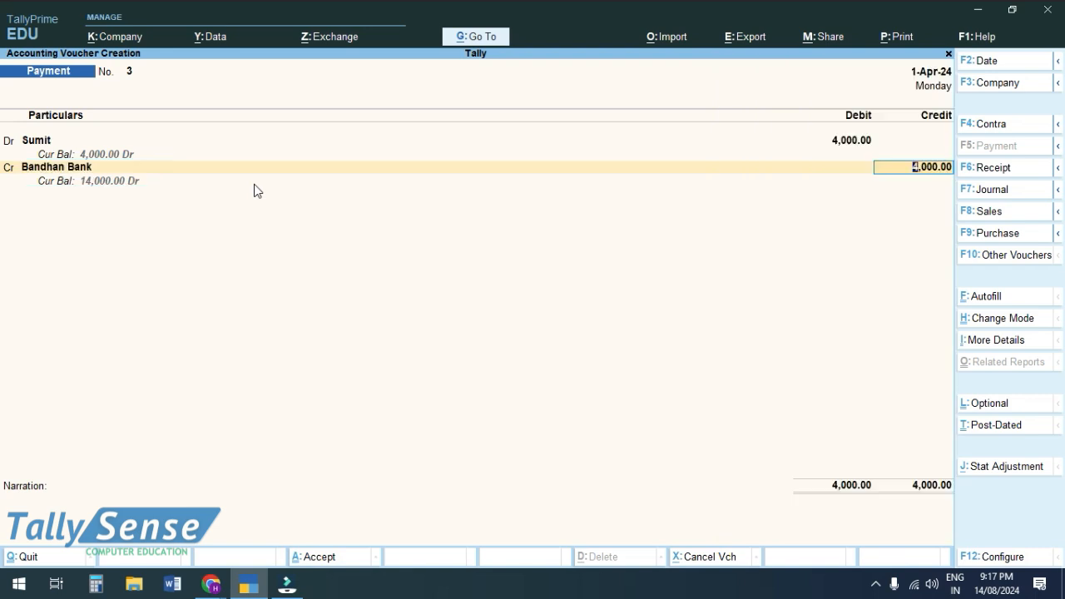
pyautogui.press('Return')
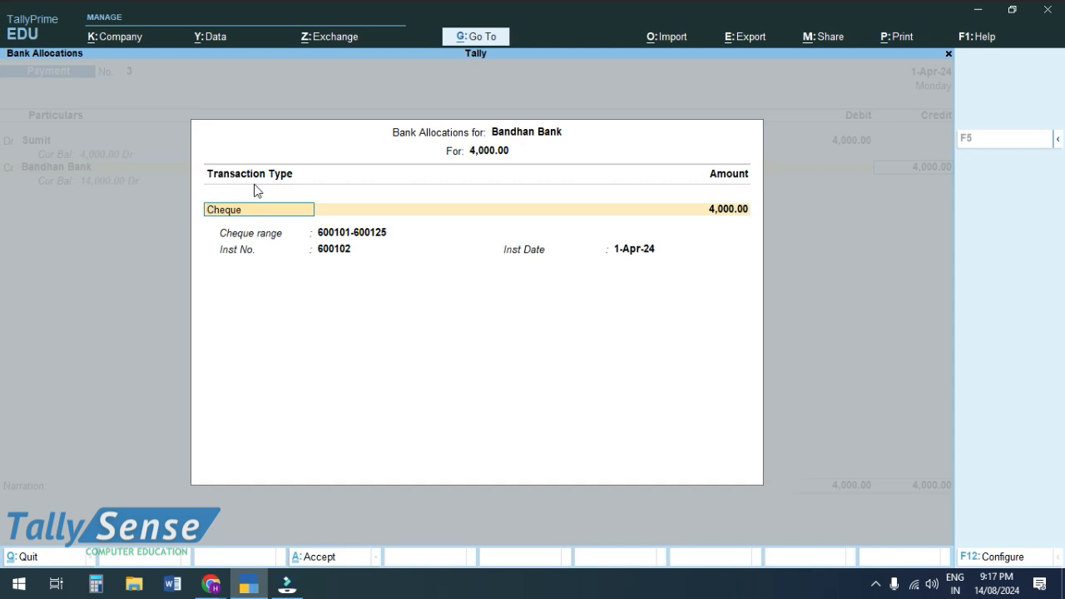
# Accept cheque 600102 dated 1-Apr-24 for the 4,000.00 payment and request saving voucher No. 3.
pyautogui.press('Return')
pyautogui.press('Return')
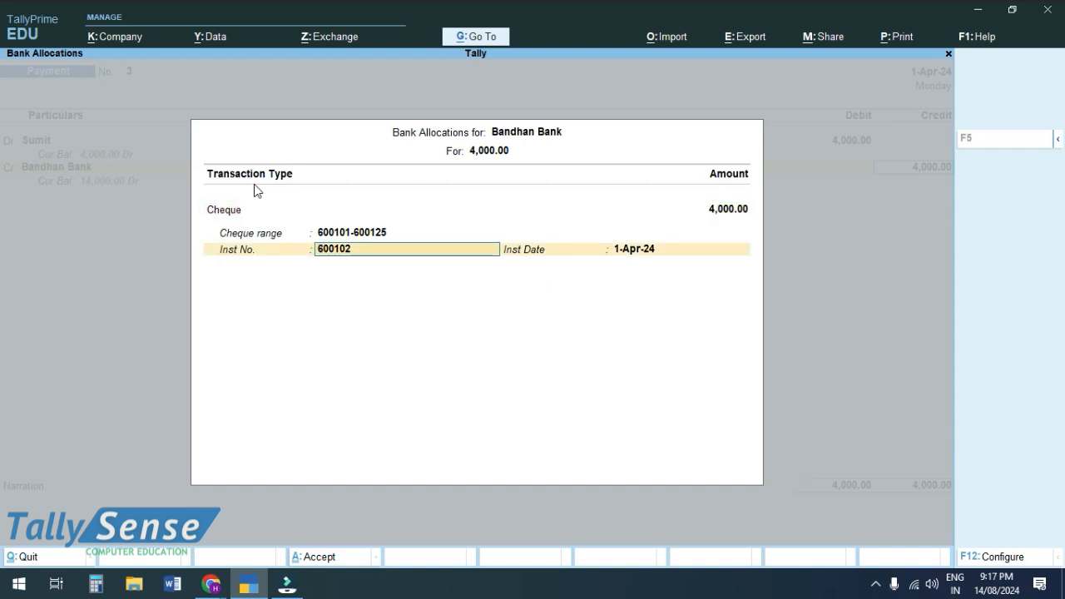
pyautogui.press('Return')
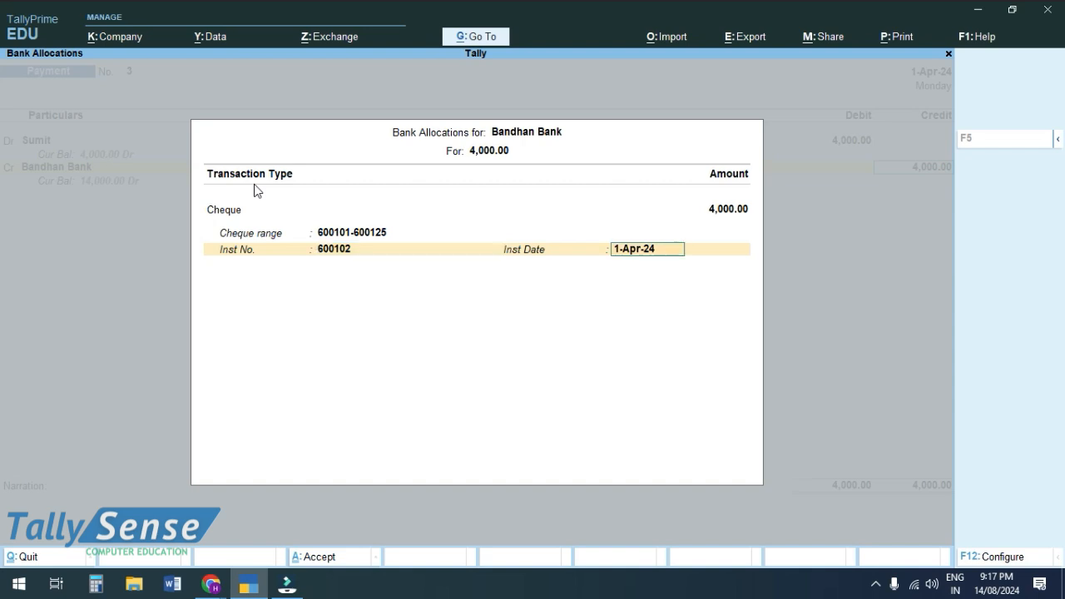
pyautogui.press('Return')
pyautogui.press('Return')
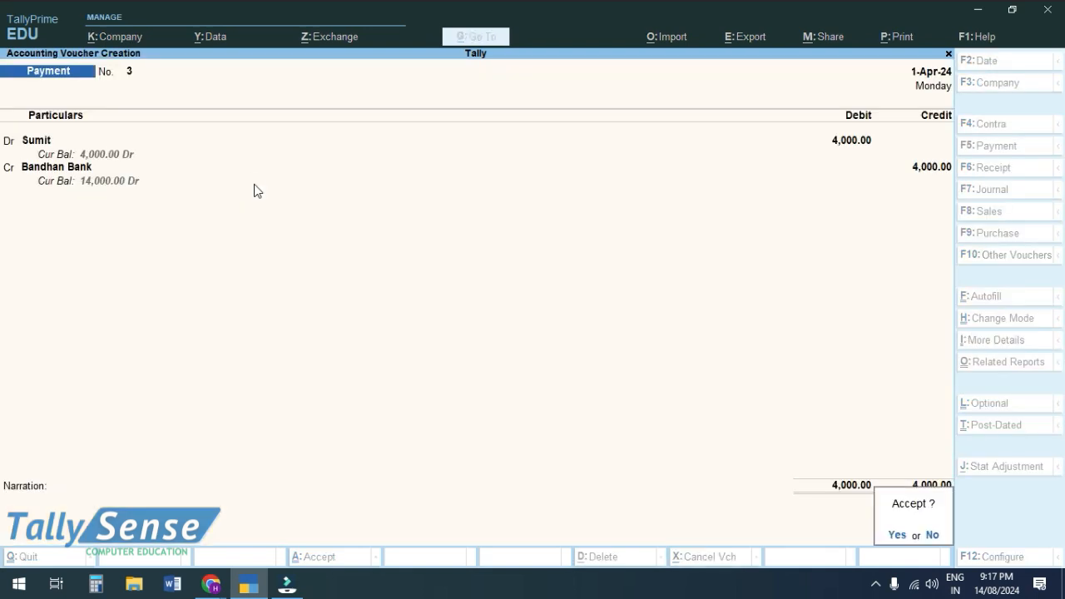
pyautogui.press('Return')
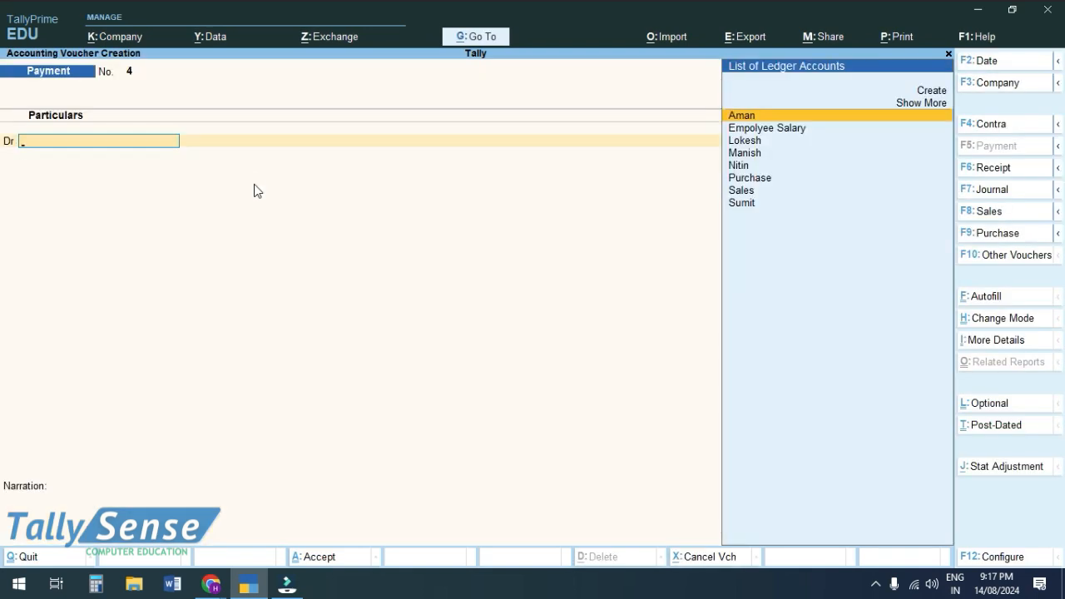
# Leave voucher entry and open Banking's Cheque Register listing Bandhan Bank's 25 cheques.
pyautogui.press('Escape')
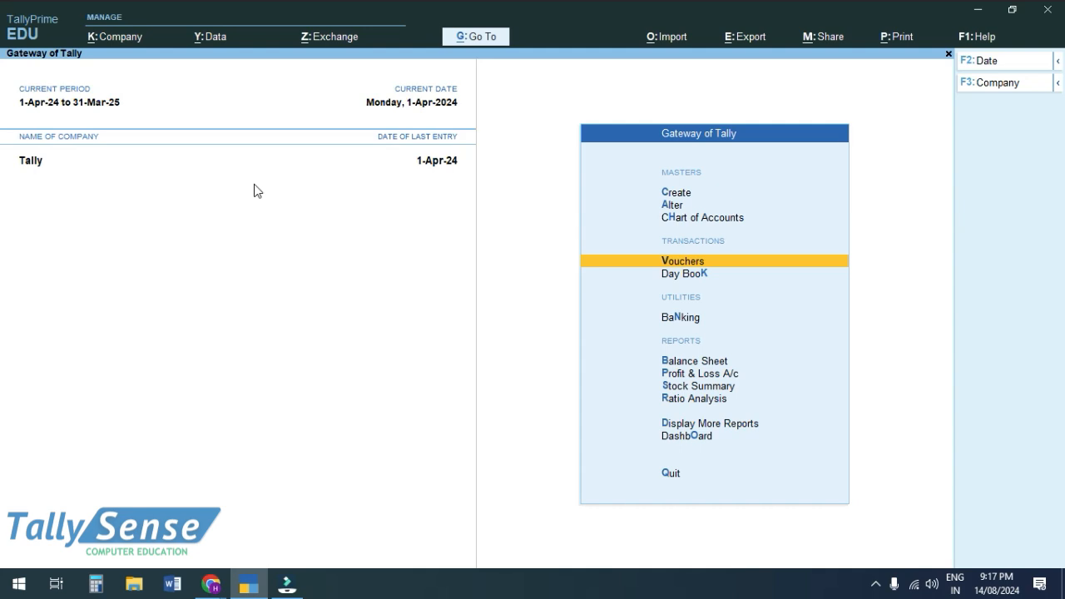
pyautogui.press('Down')
pyautogui.press('Down')
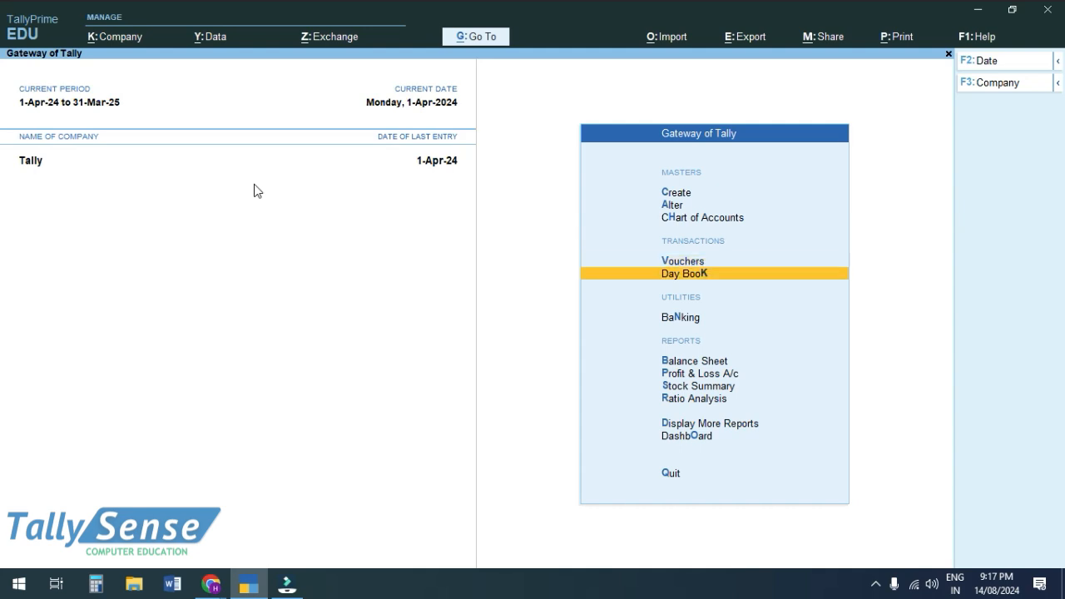
pyautogui.press('Return')
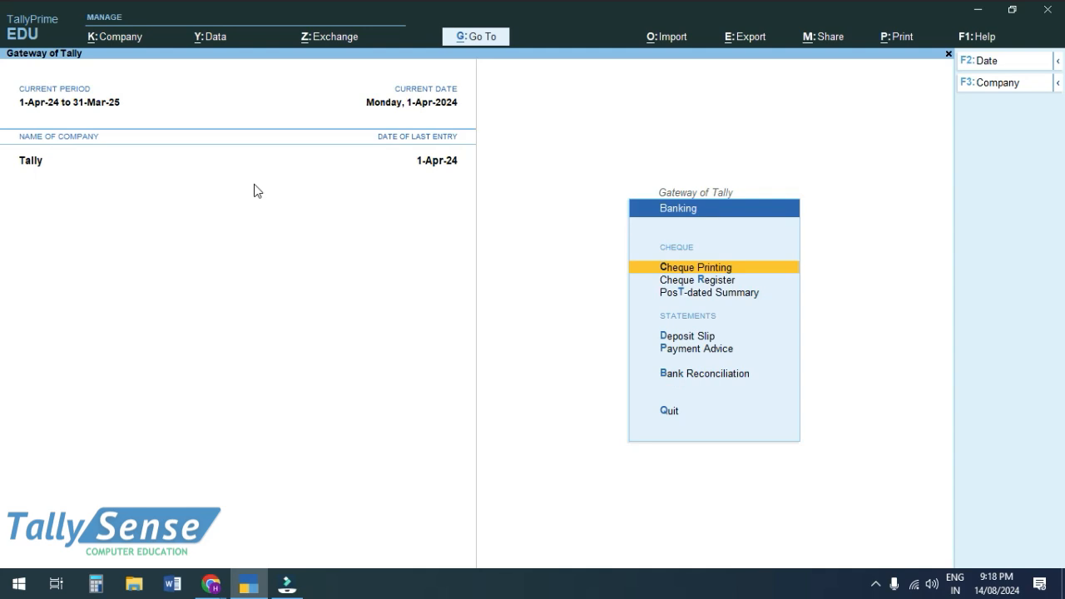
pyautogui.press('Down')
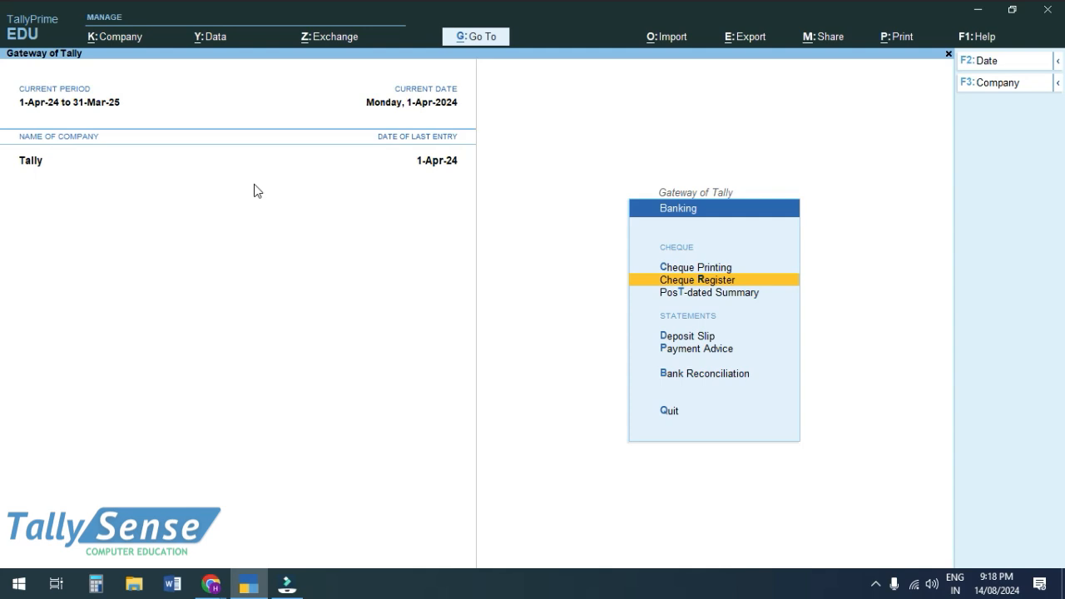
pyautogui.press('Return')
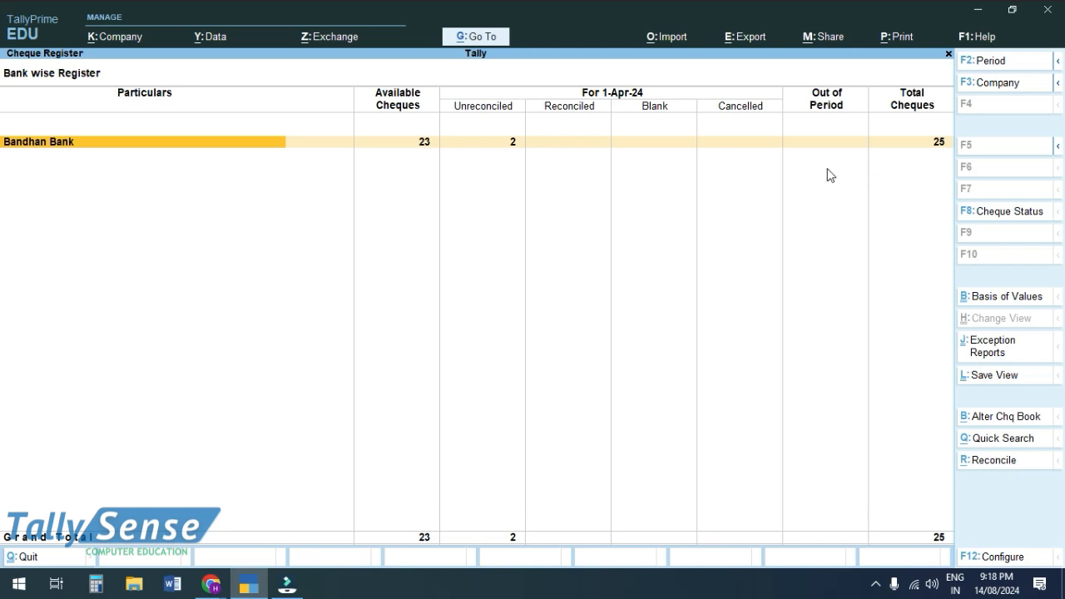
pyautogui.press('Return')
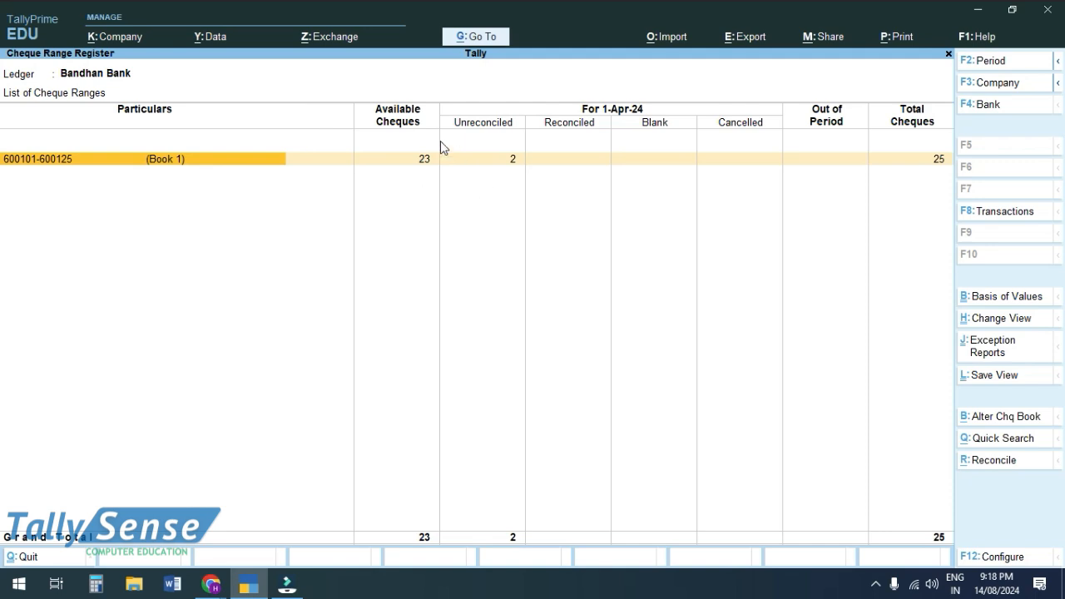
pyautogui.press('Return')
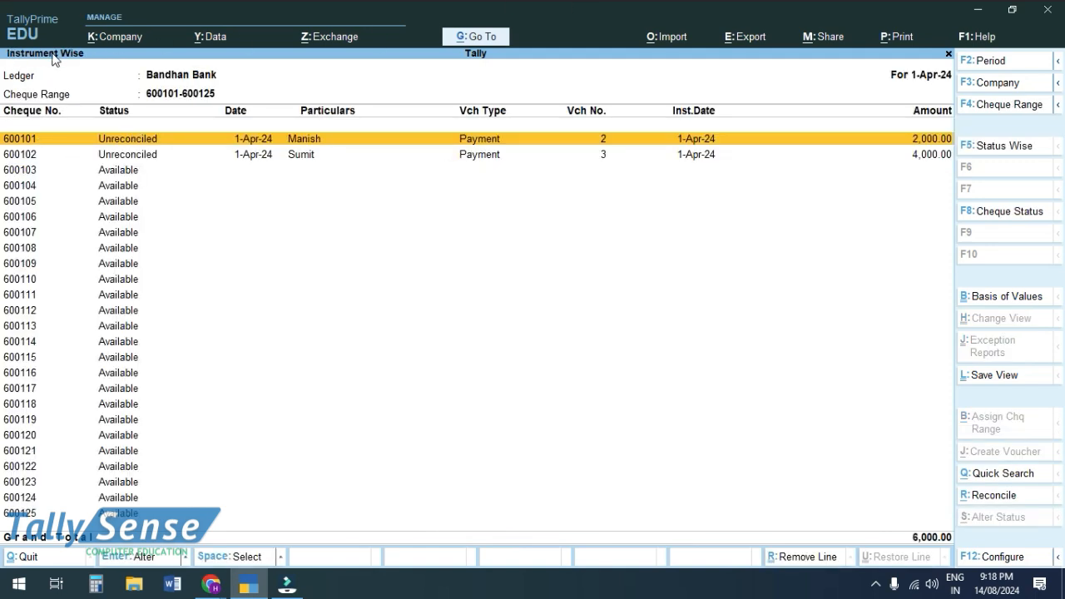
pyautogui.press('Down')
pyautogui.press('Down')
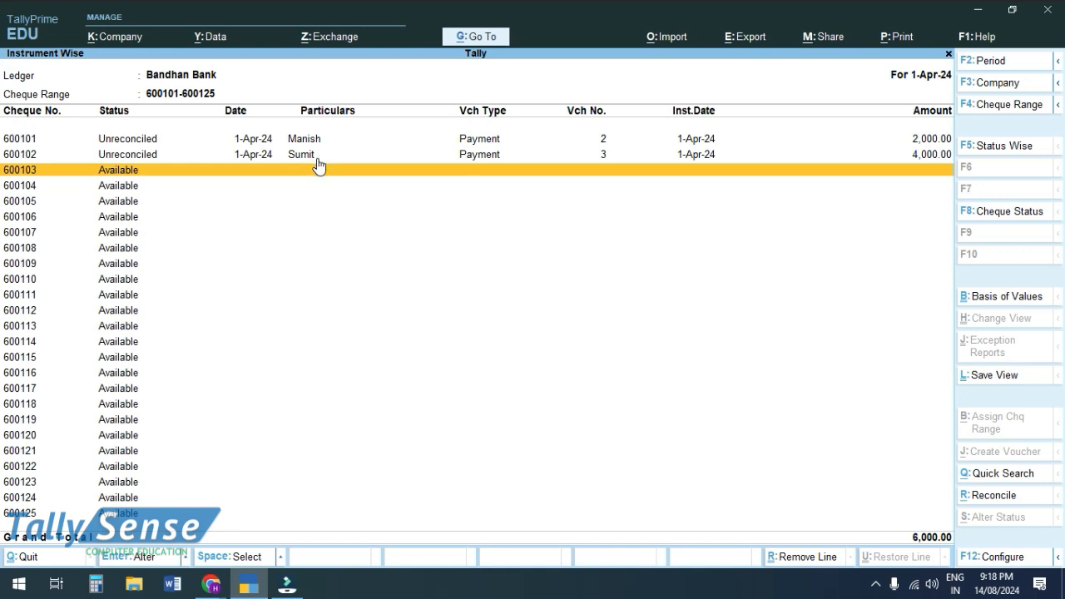
pyautogui.press('Down')
pyautogui.scroll(1, 324, 168)
pyautogui.scroll(-5, 295, 162)
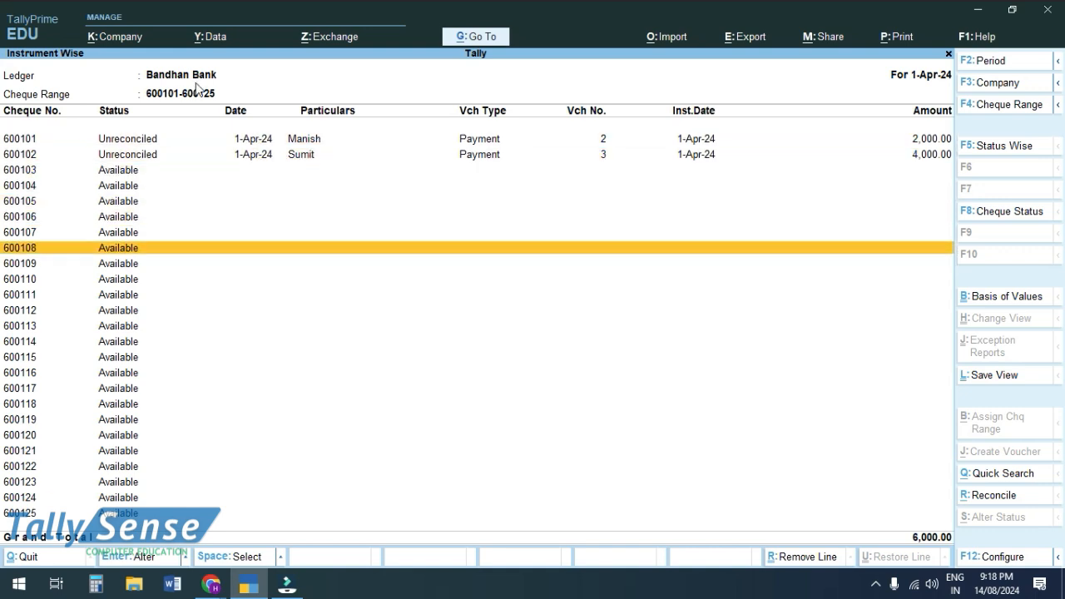
pyautogui.scroll(5, 250, 138)
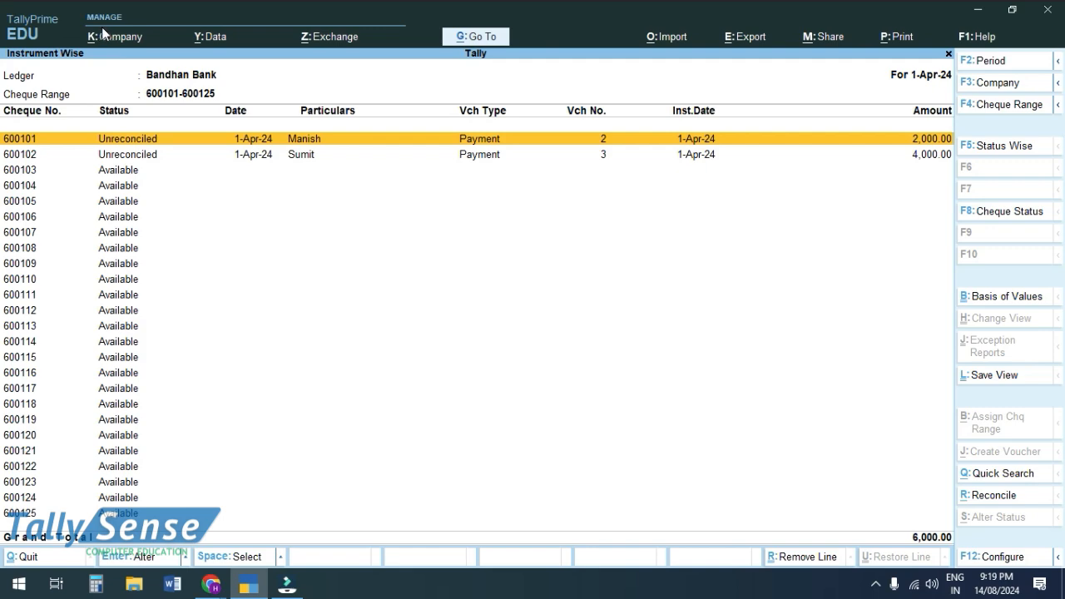
pyautogui.press('Escape')
pyautogui.press('Escape')
# Switch from TallyPrime to the browser and bring up the Google Meet tab.
pyautogui.hotkey('alt', 'Tab')
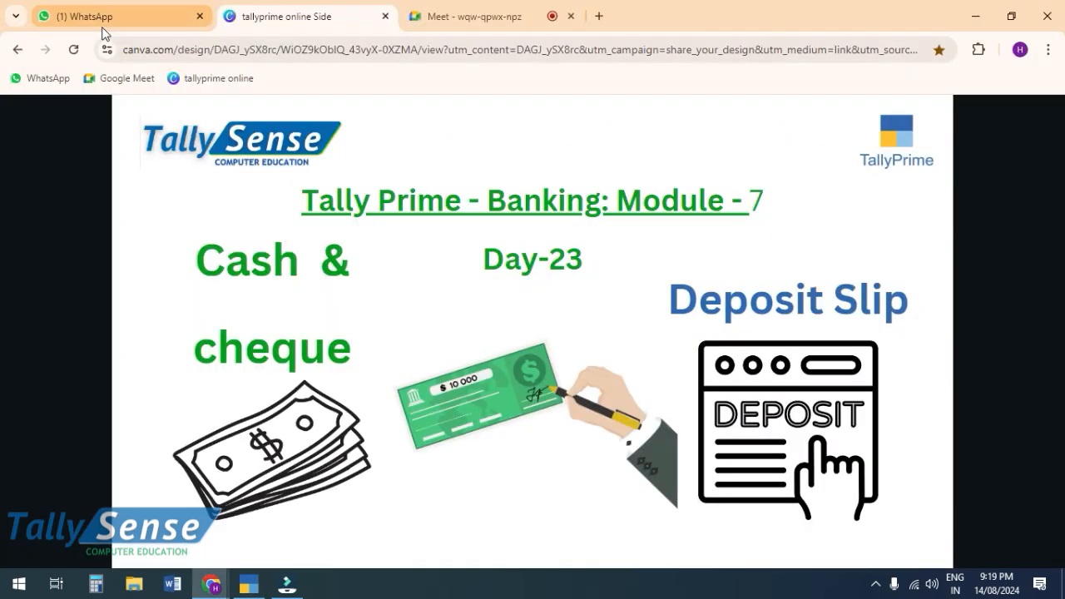
pyautogui.moveTo(104, 34)
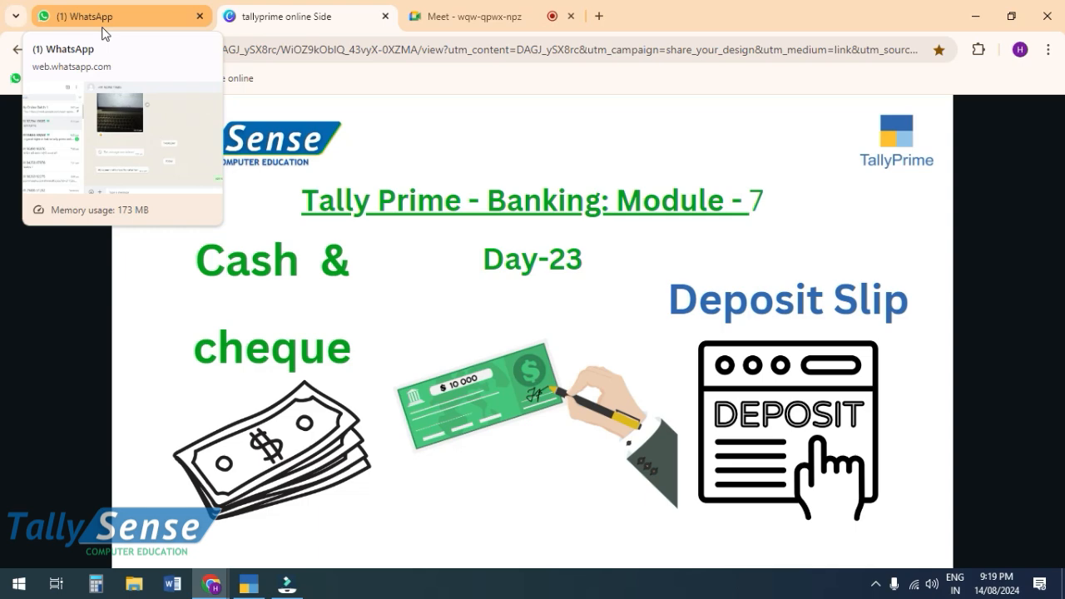
pyautogui.click(441, 18)
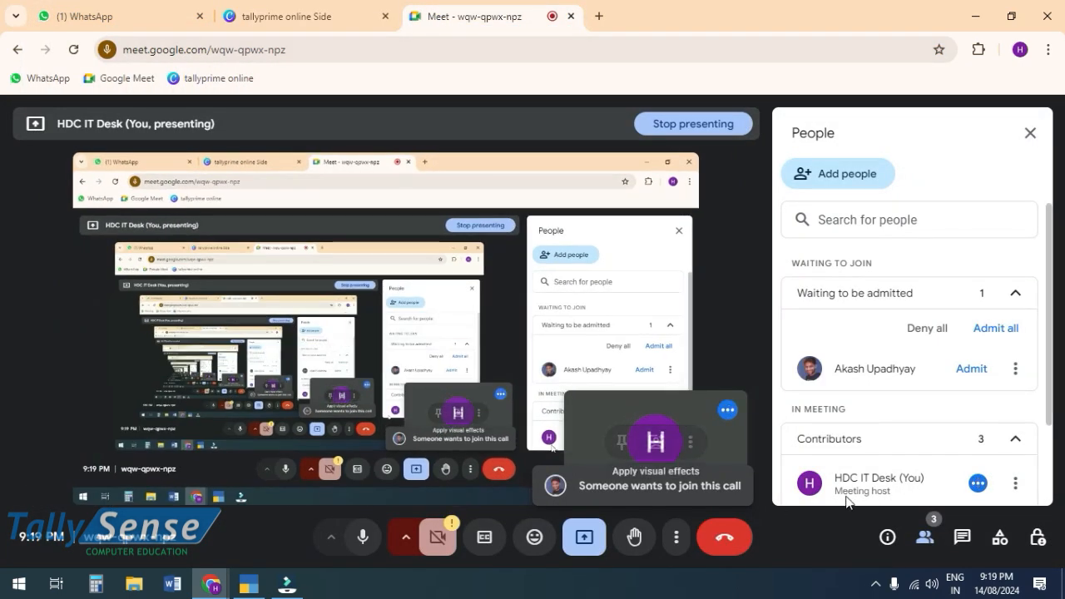
# Admit the waiting participant to the Meet call, then return to TallyPrime's Cheque Register.
pyautogui.scroll(-2, 858, 483)
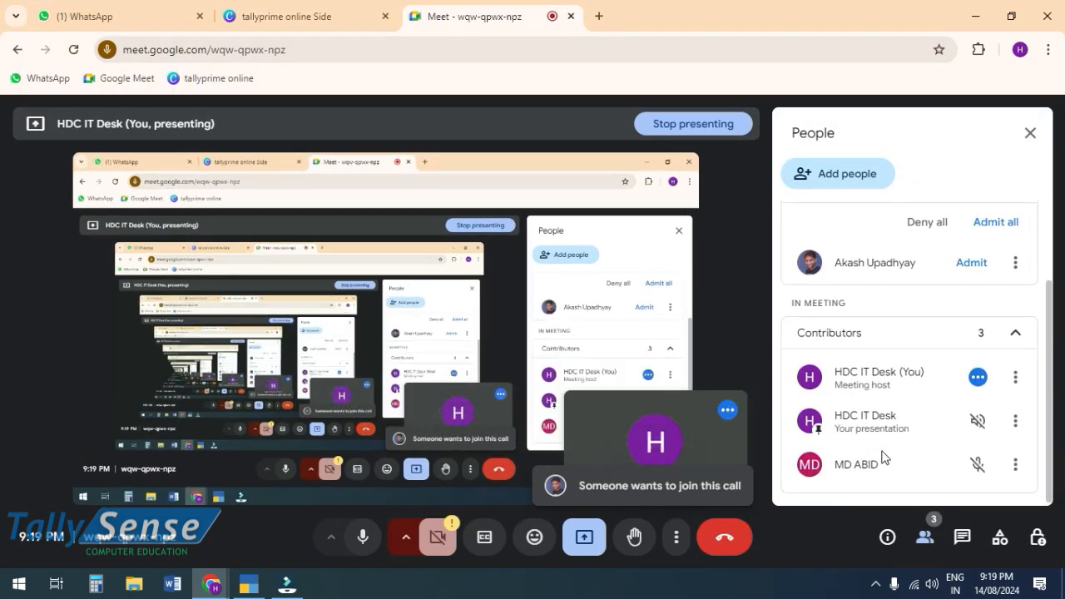
pyautogui.click(971, 264)
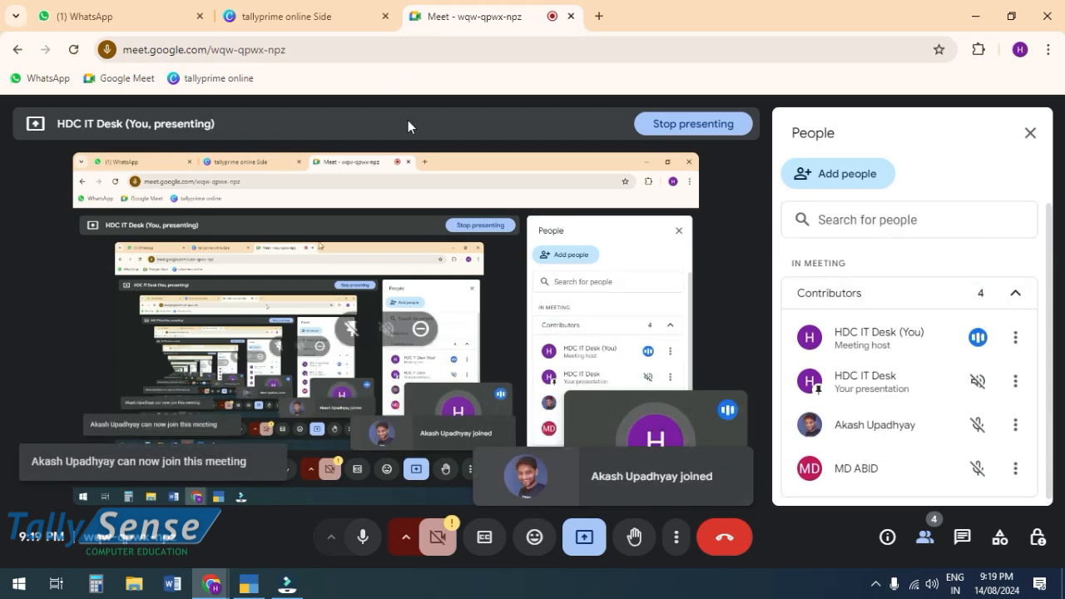
pyautogui.click(283, 16)
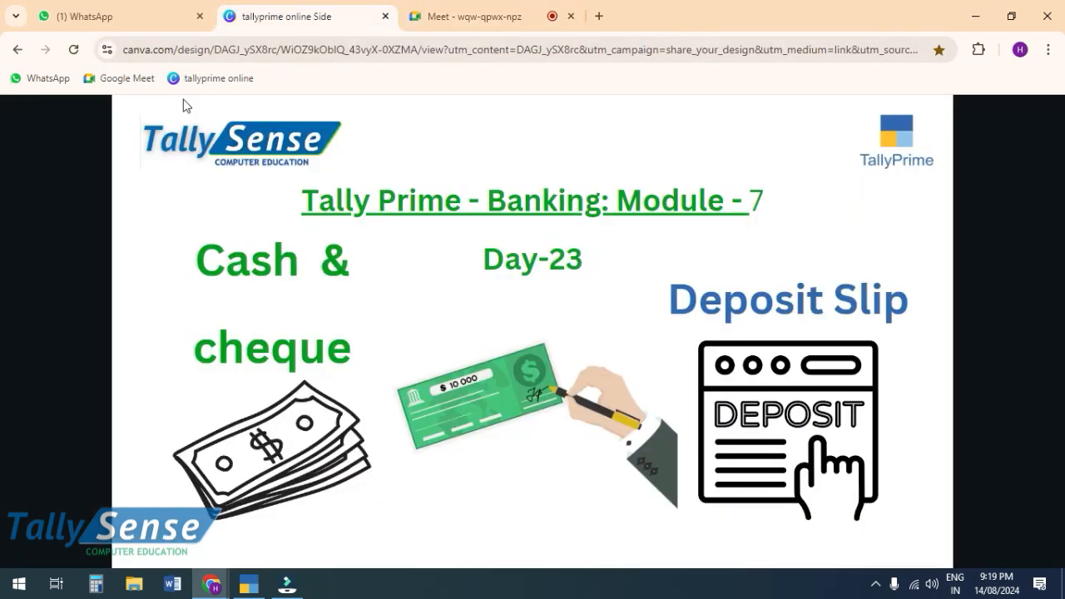
pyautogui.click(248, 585)
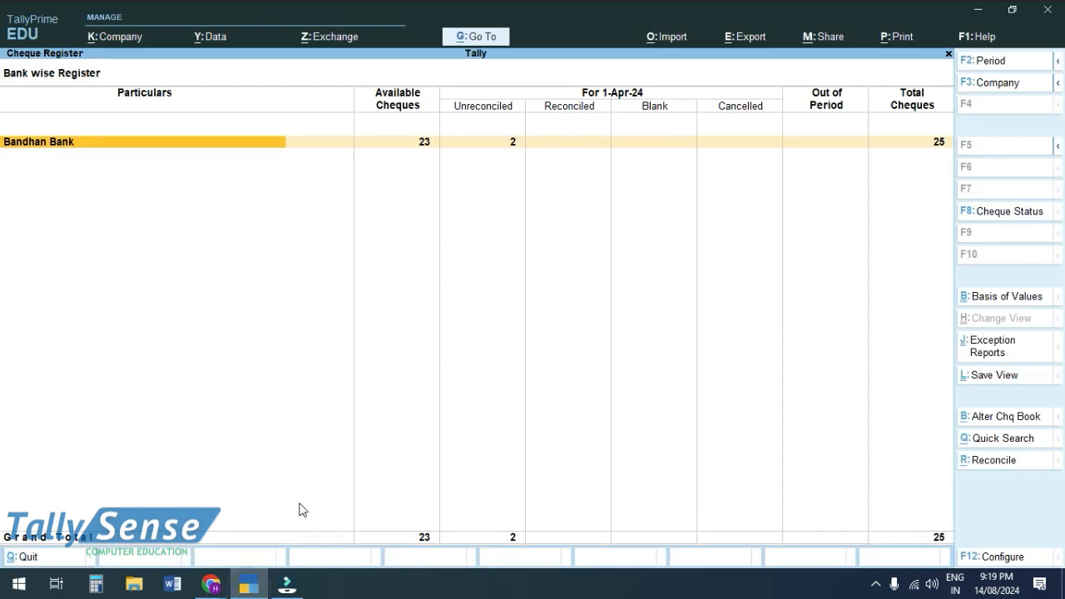
# Back out and reopen the Cheque Register report from Banking.
pyautogui.press('Return')
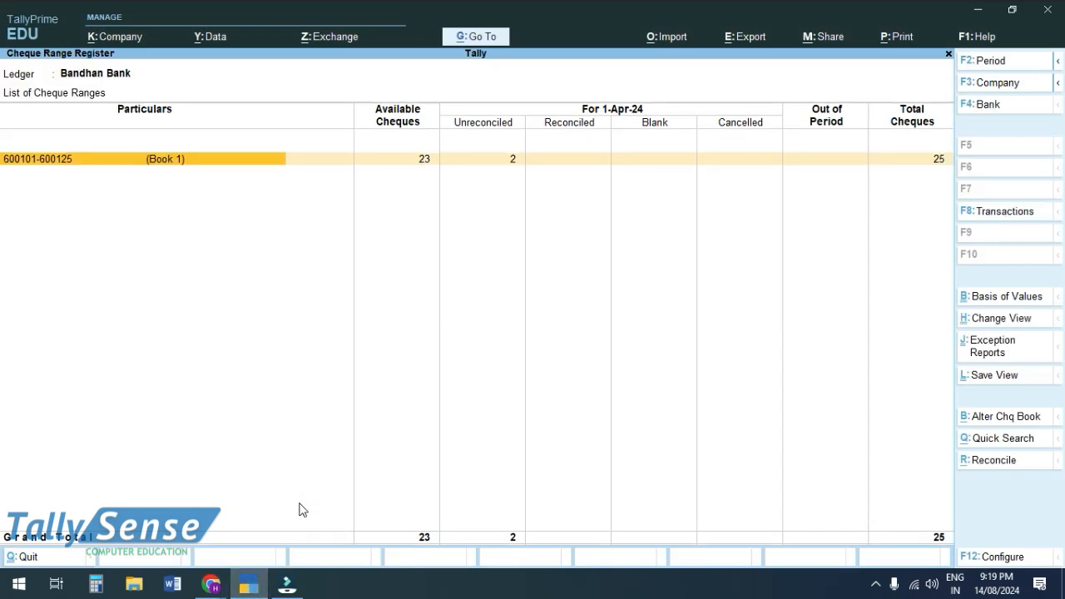
pyautogui.press('Escape')
pyautogui.press('Escape')
pyautogui.press('Escape')
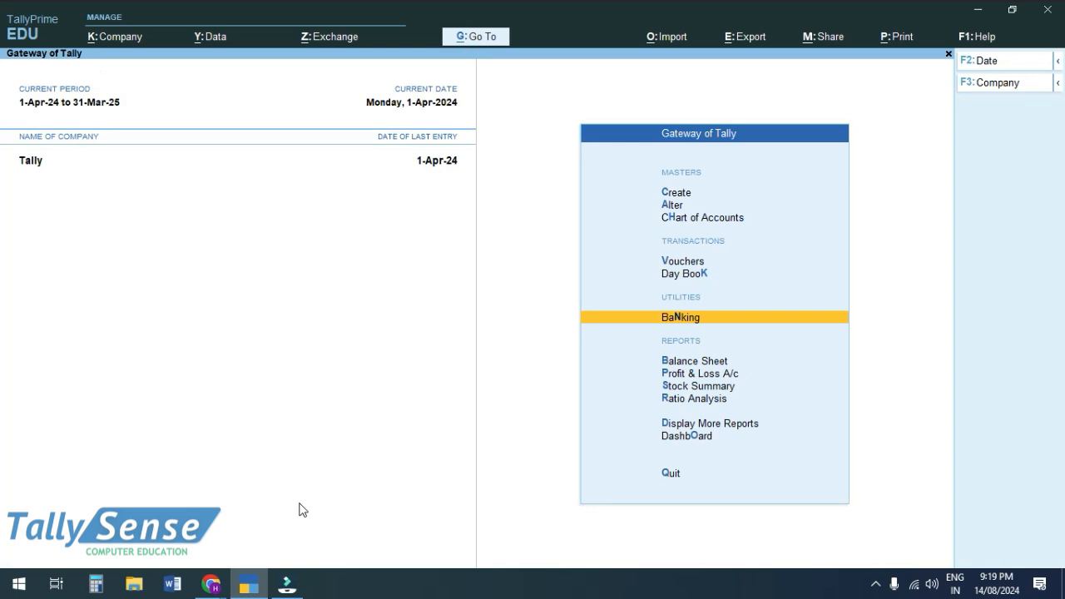
pyautogui.press('Return')
pyautogui.press('Down')
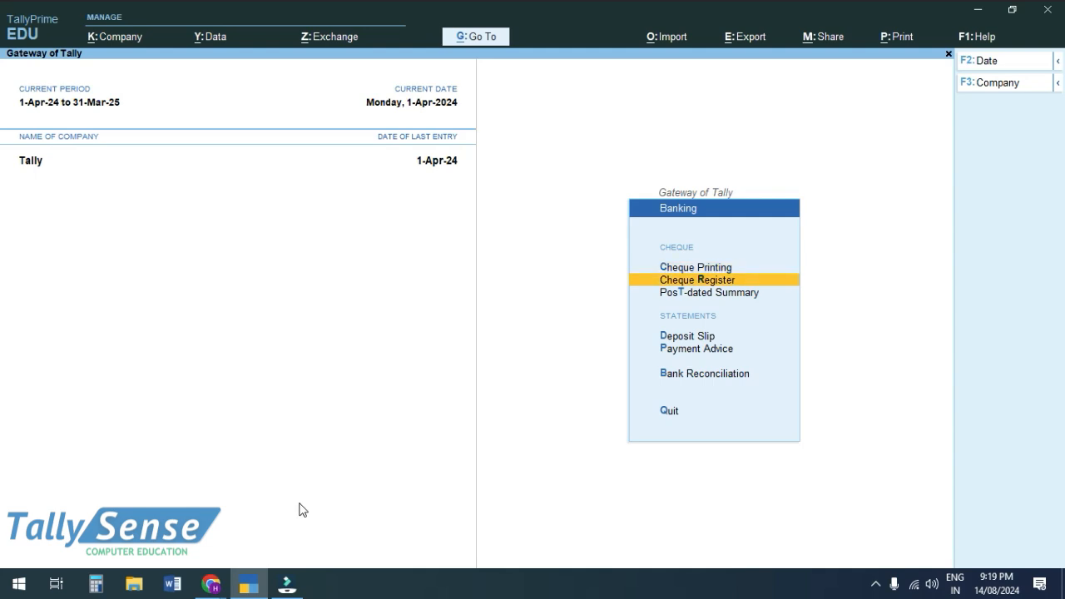
pyautogui.press('Return')
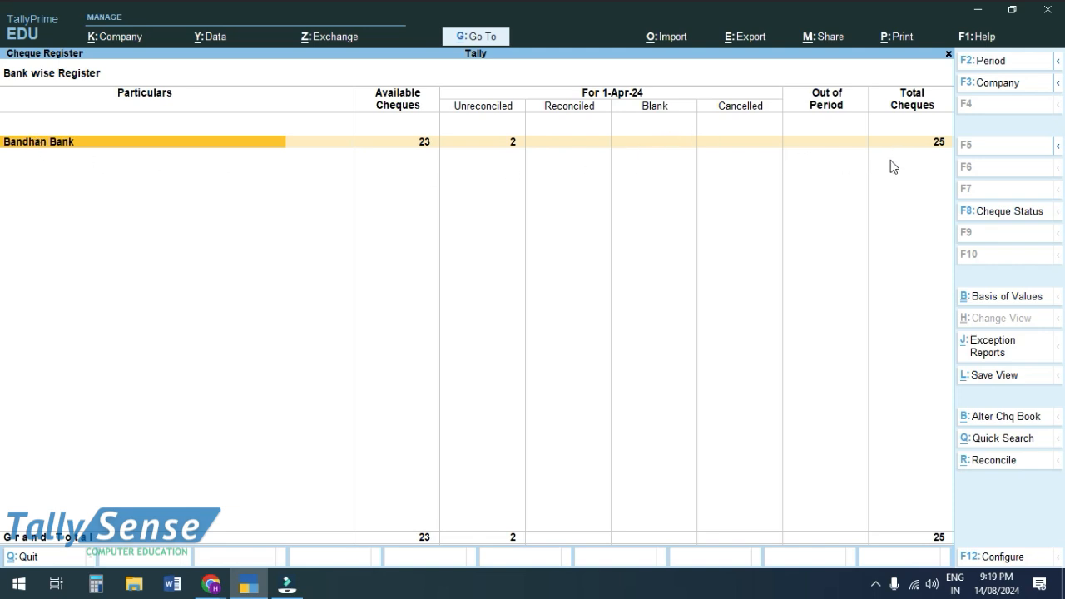
pyautogui.click(535, 167)
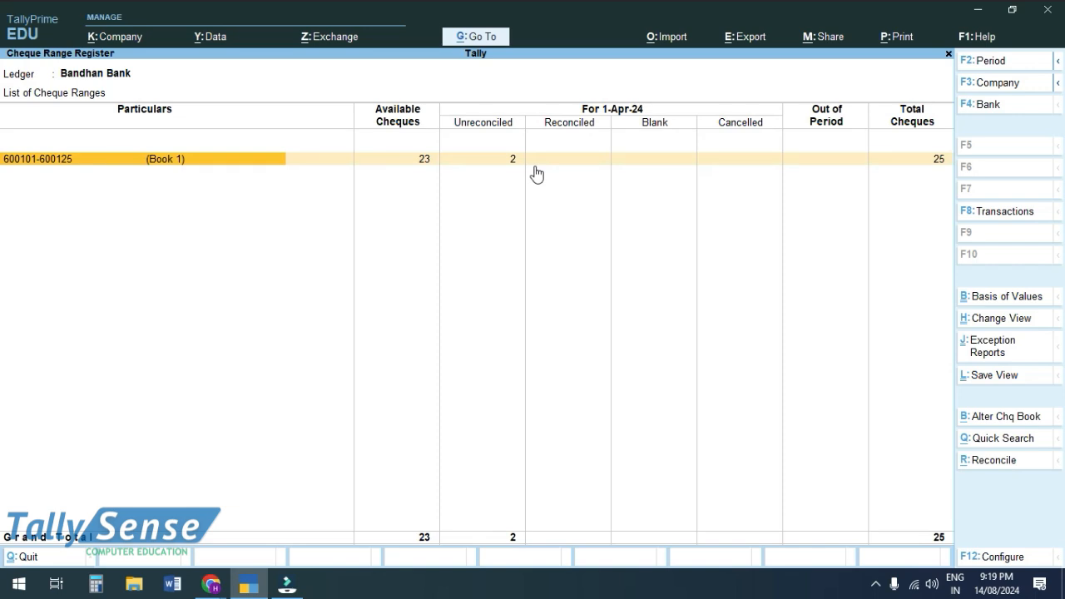
pyautogui.click(63, 166)
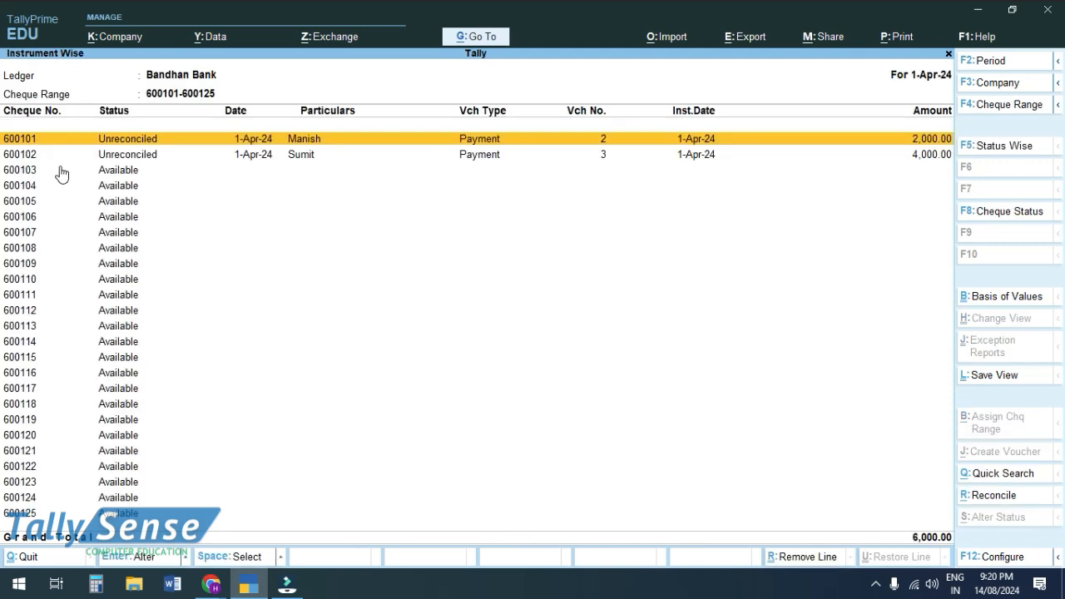
pyautogui.click(75, 156)
pyautogui.press('Up')
pyautogui.click(309, 157)
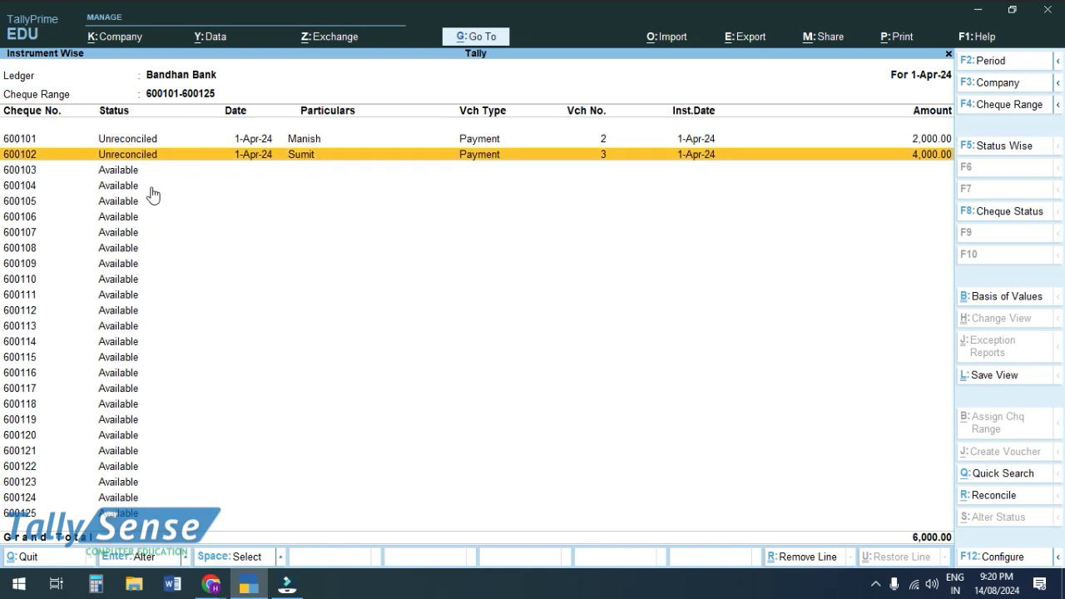
pyautogui.click(895, 139)
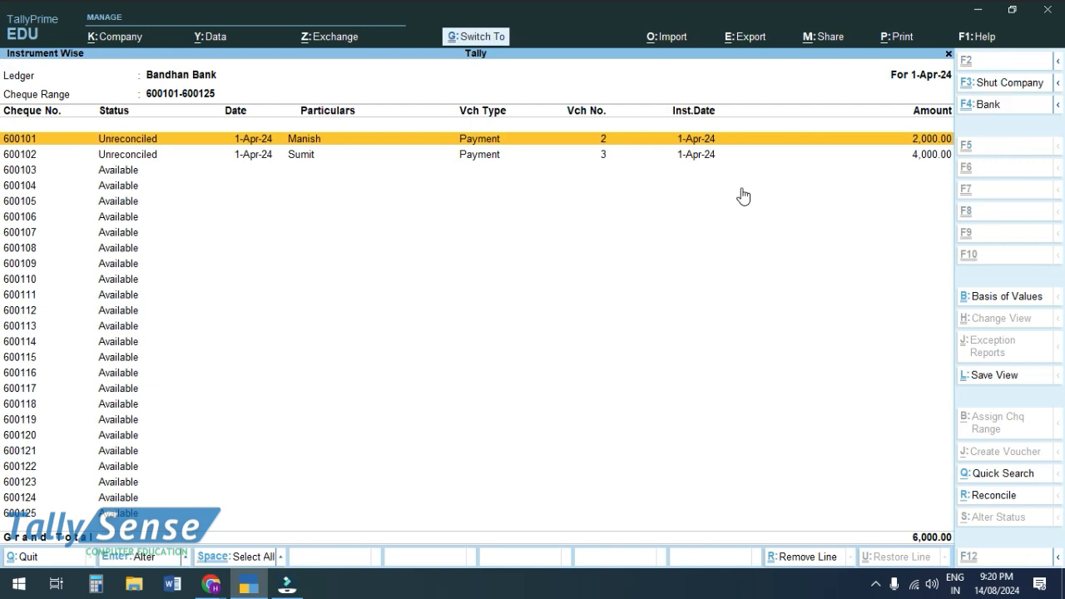
# Preview the instrument-wise cheque report for printing and enlarge it to a readable size.
pyautogui.hotkey('ctrl', 'p')
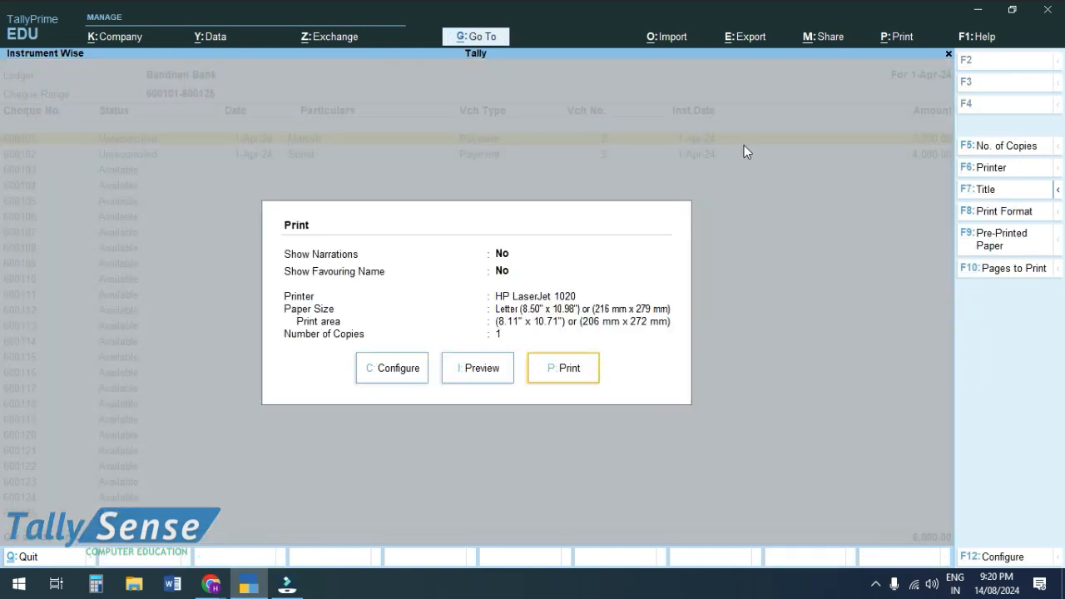
pyautogui.click(496, 376)
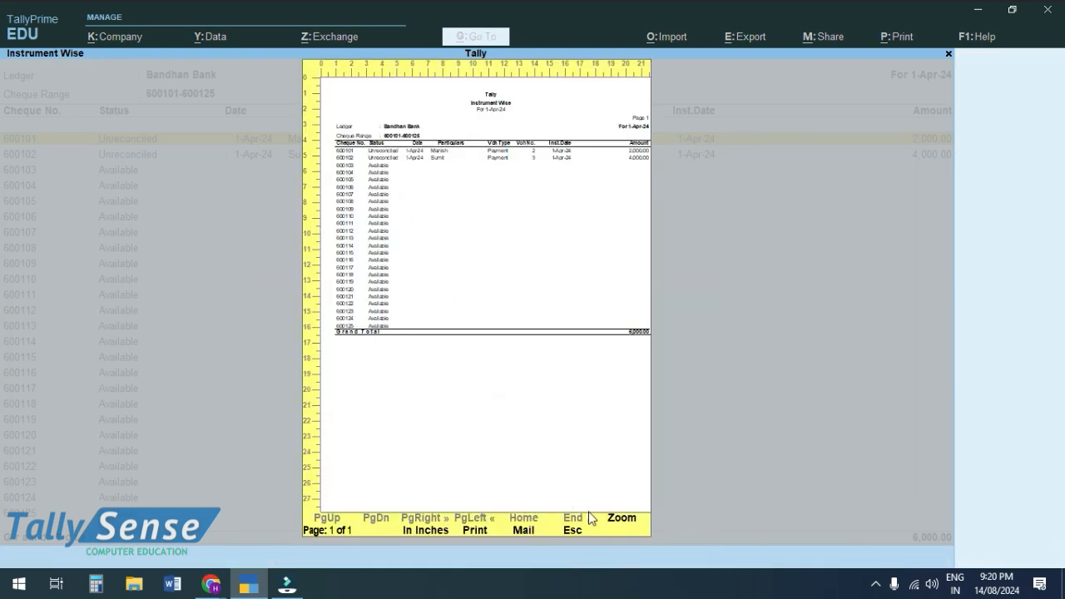
pyautogui.click(629, 521)
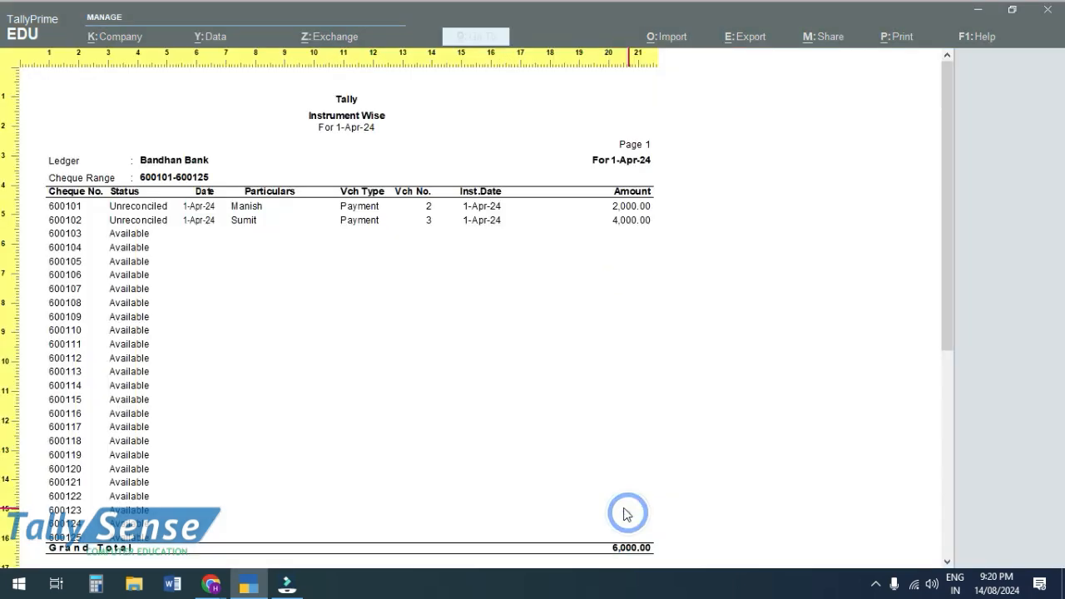
pyautogui.scroll(3, 506, 423)
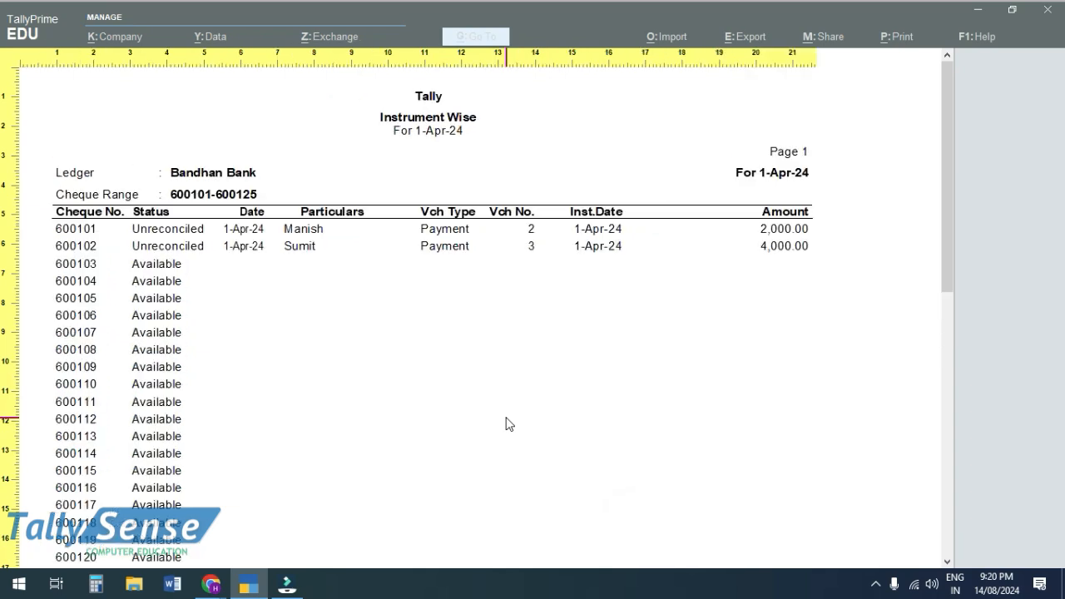
pyautogui.scroll(-1, 440, 278)
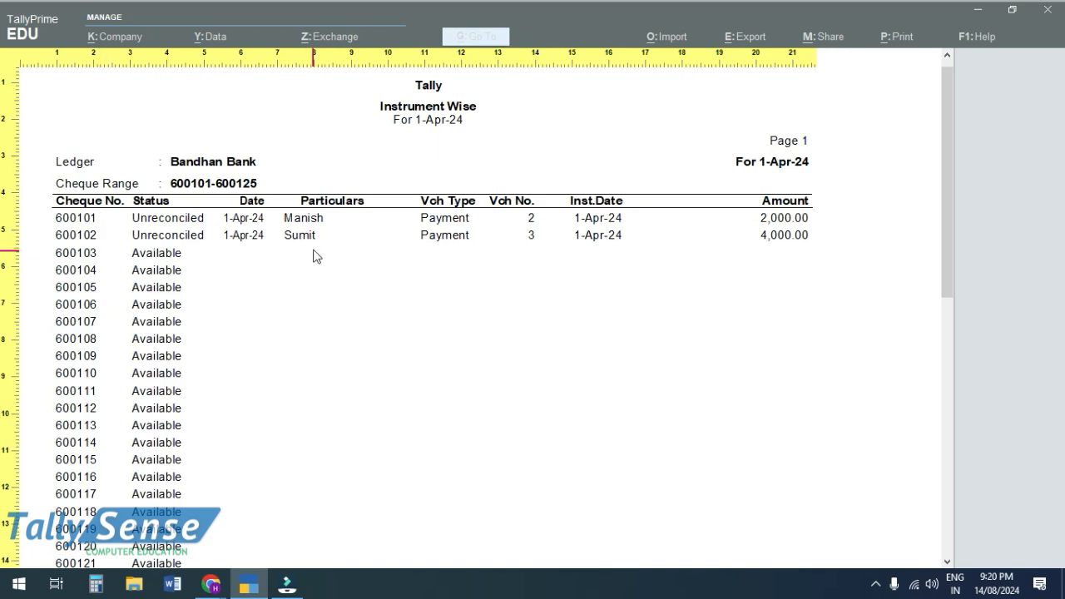
pyautogui.scroll(-1, 313, 258)
pyautogui.scroll(3, 795, 265)
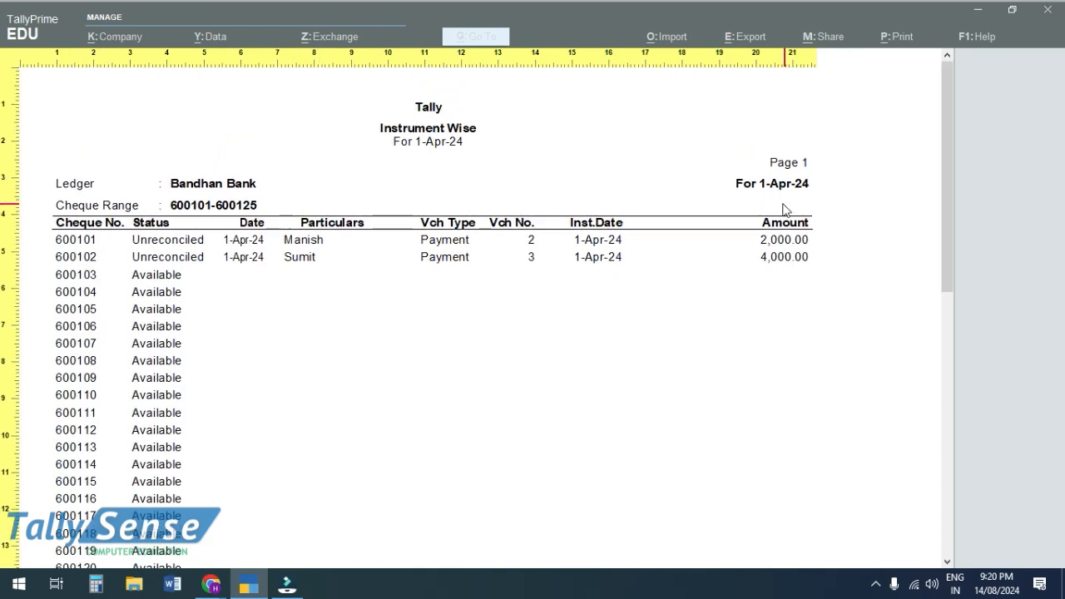
# View the whole page, then close the preview and print options.
pyautogui.click(524, 232)
pyautogui.press('Escape')
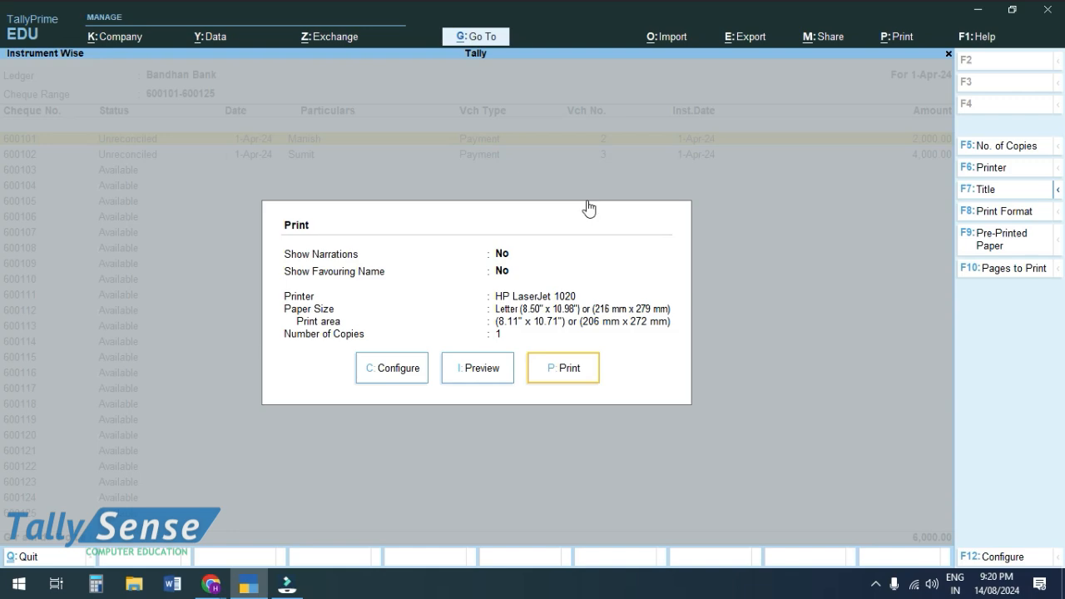
pyautogui.press('Escape')
pyautogui.press('Escape')
pyautogui.press('Escape')
pyautogui.press('Escape')
pyautogui.press('Escape')
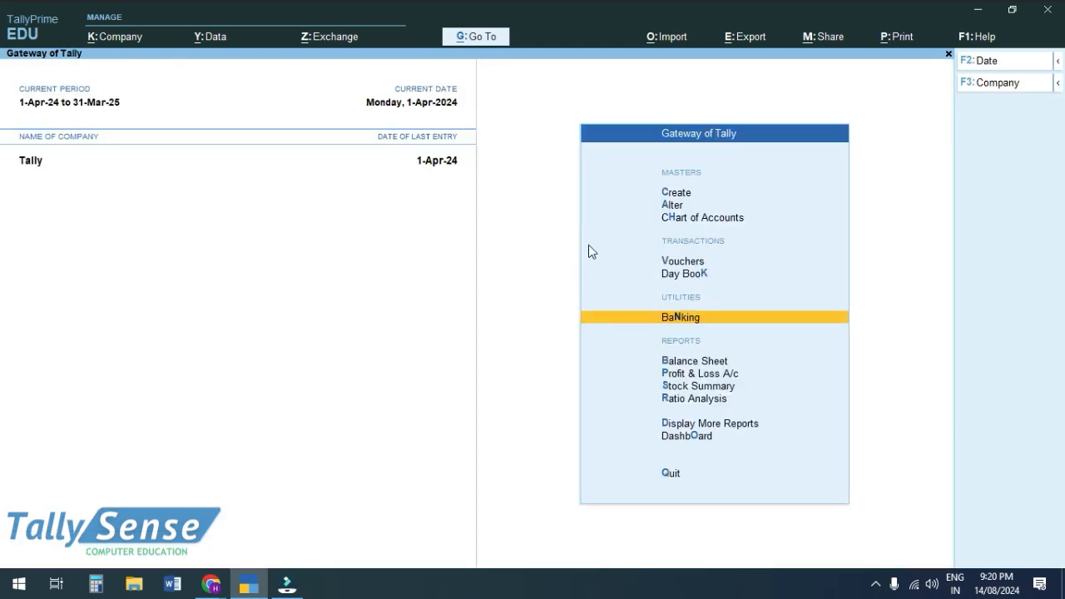
# Return to TallyPrime's main menu and open voucher entry.
pyautogui.hotkey('alt', 'Tab')
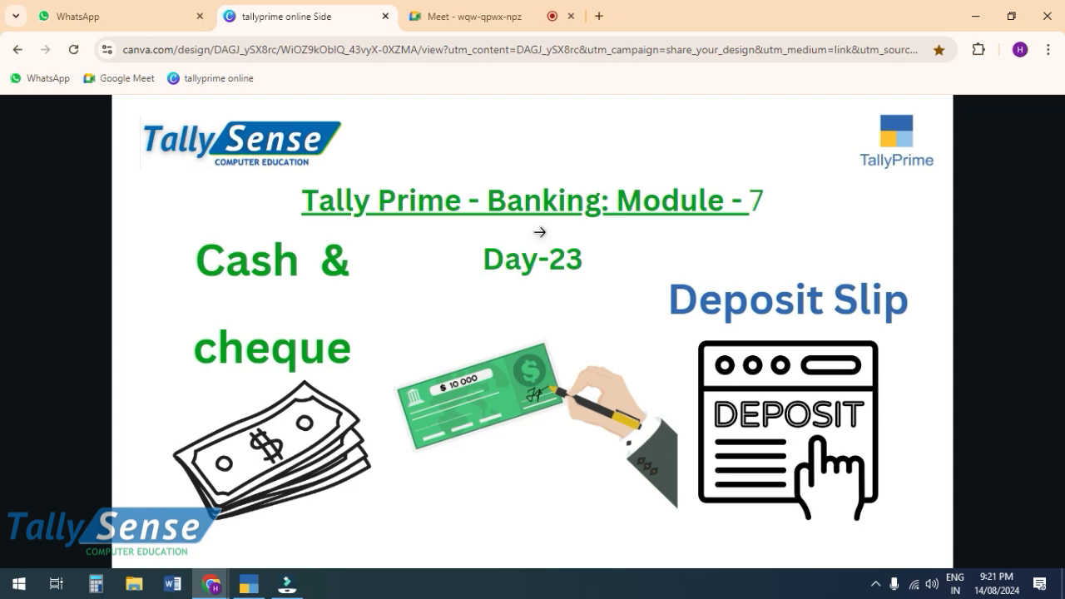
pyautogui.hotkey('alt', 'Tab')
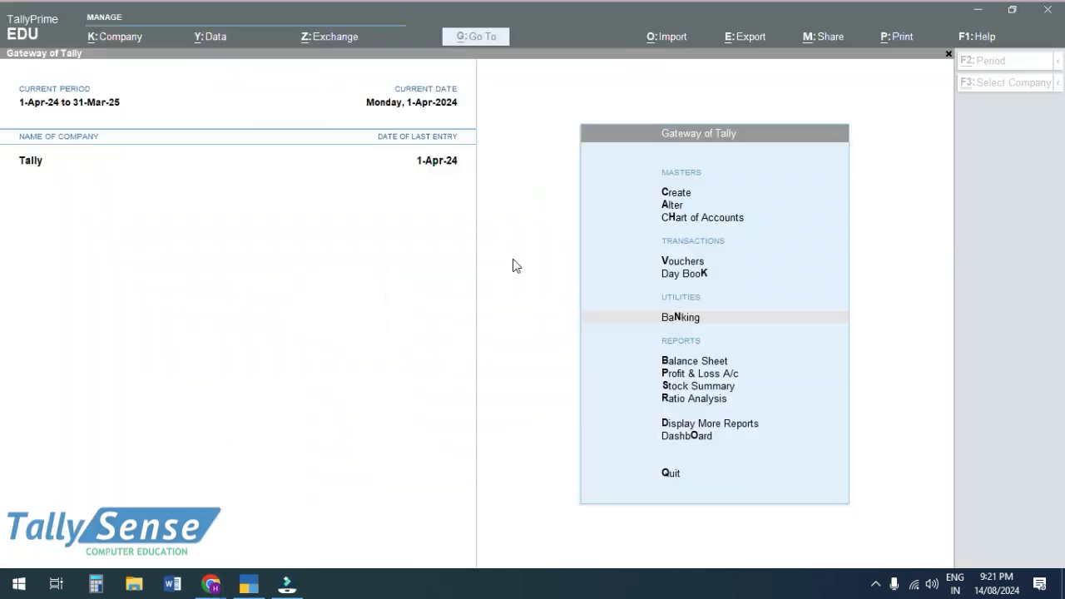
pyautogui.press('Return')
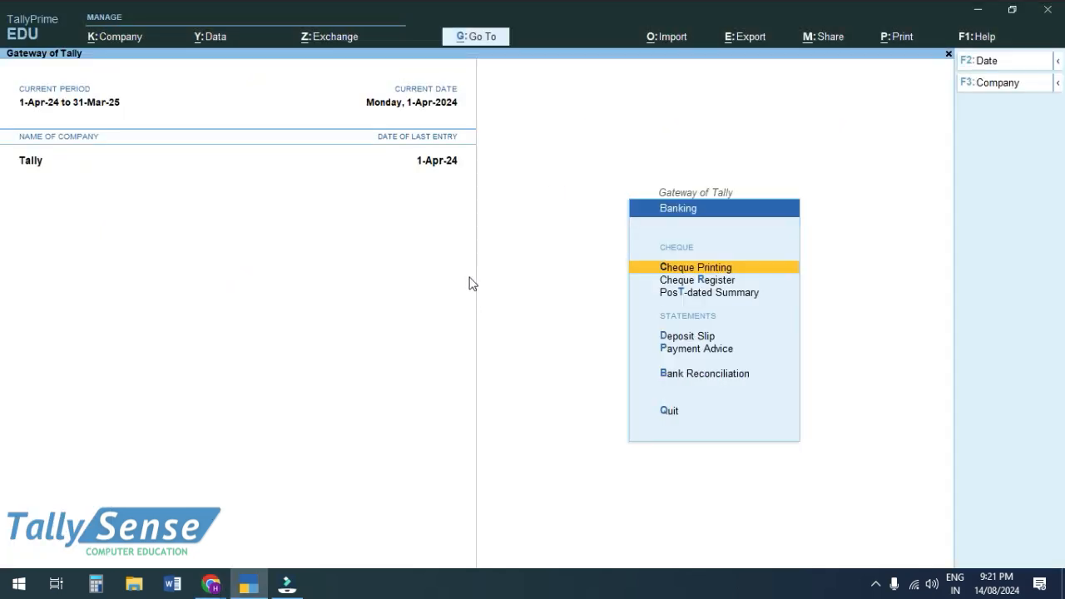
pyautogui.press('Escape')
pyautogui.press('Up')
pyautogui.press('Up')
pyautogui.press('Return')
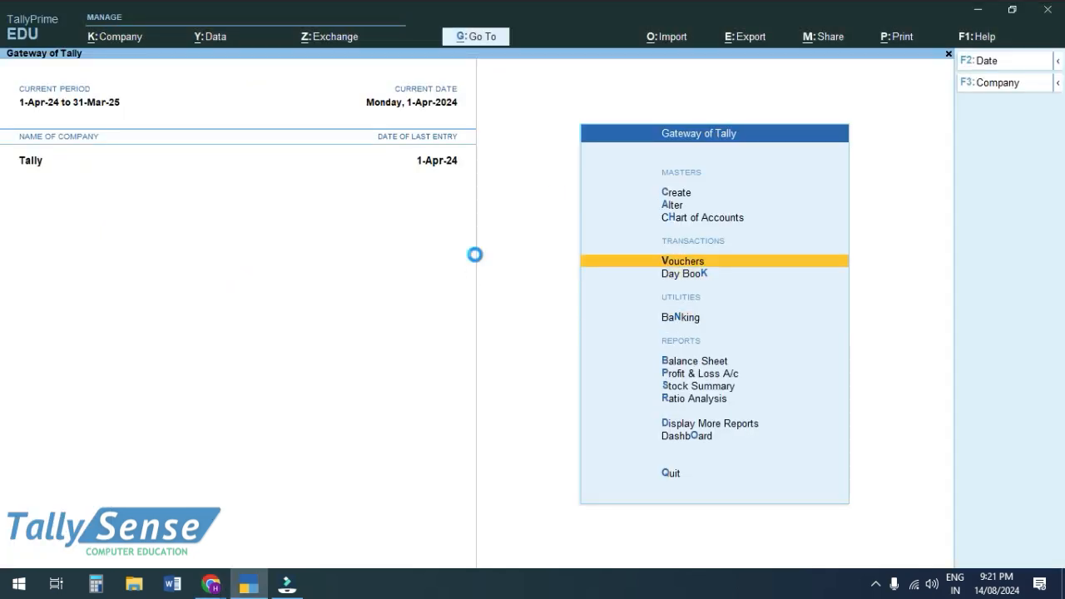
# Bring up Contra voucher No. 1 and move past Cash 20,000.00 to the Bandhan Bank line.
pyautogui.press('pageup')
pyautogui.press('pageup')
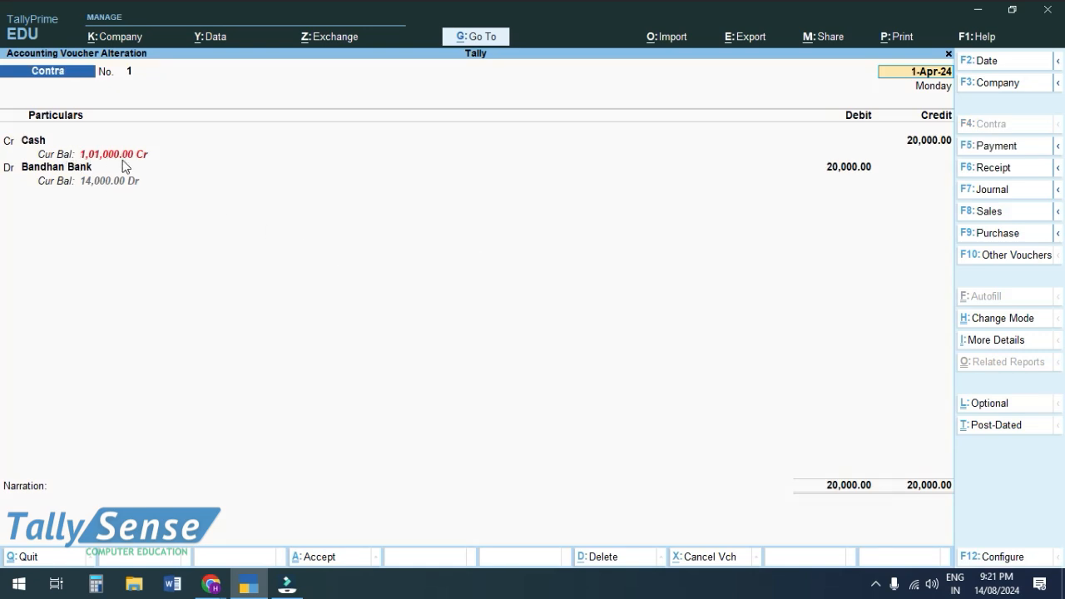
pyautogui.press('Return')
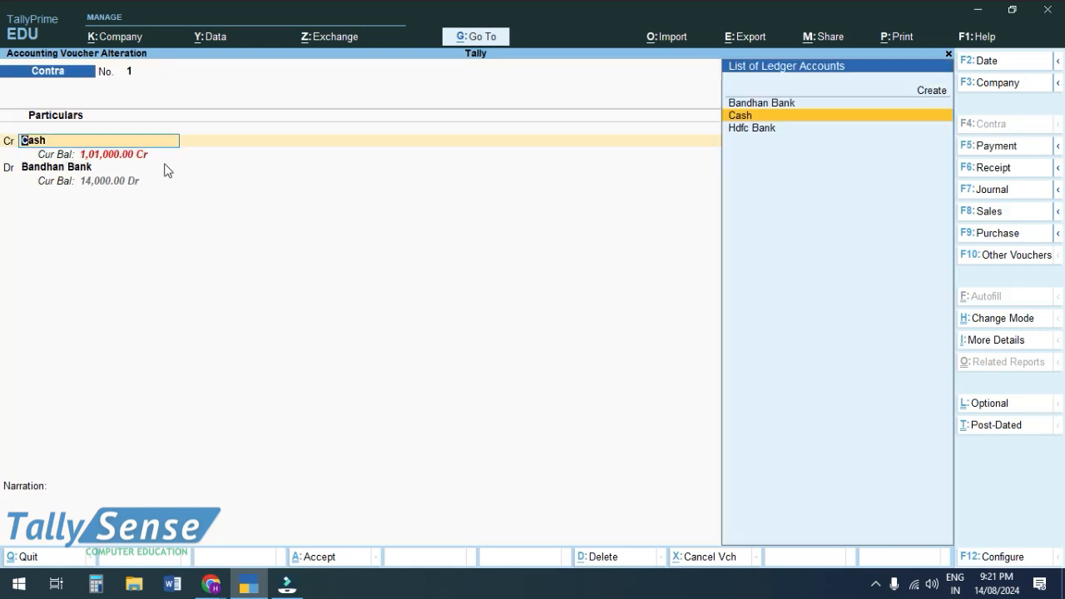
pyautogui.press('Return')
pyautogui.press('Return')
# Alter Bandhan Bank: bank name Not Applicable, cheque book ranges set to Yes.
pyautogui.hotkey('ctrl', 'Return')
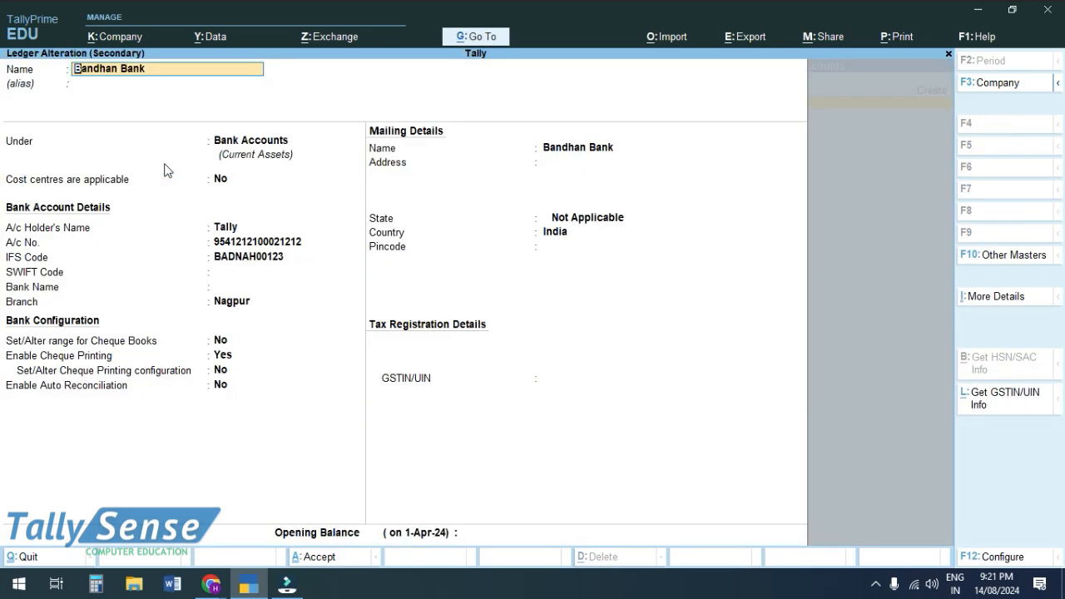
pyautogui.press('Return')
pyautogui.press('Return')
pyautogui.press('Return')
pyautogui.press('Return')
pyautogui.press('Return')
pyautogui.press('Return')
pyautogui.press('Return')
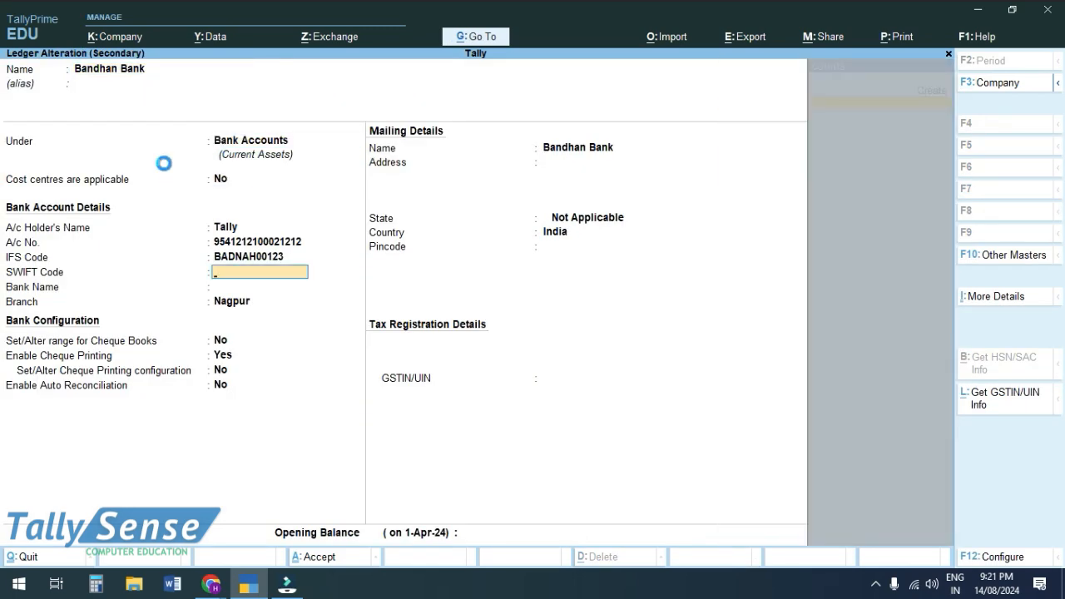
pyautogui.press('Escape')
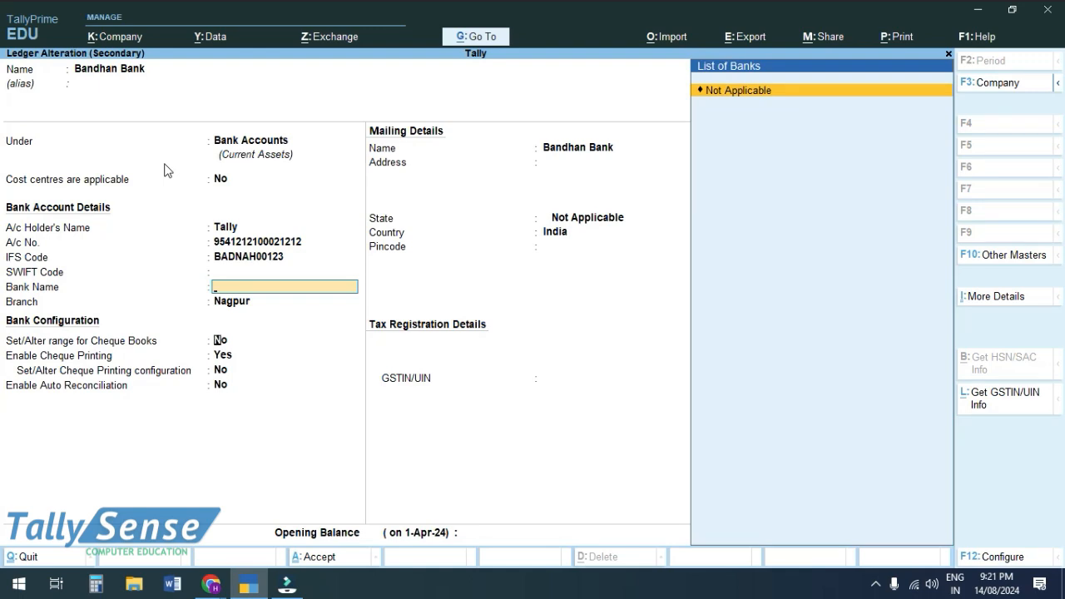
pyautogui.press('Return')
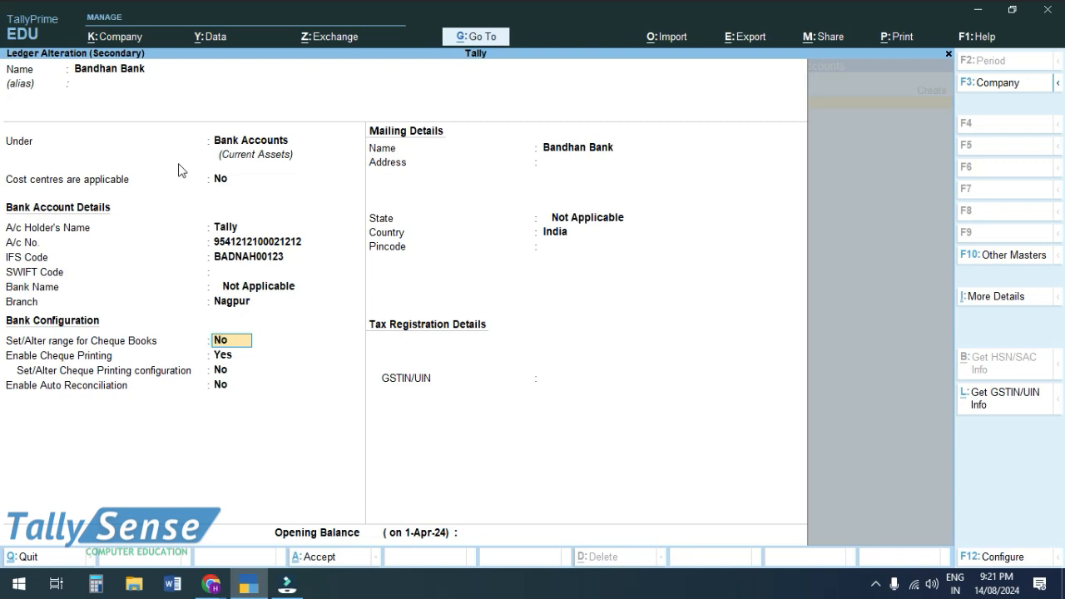
pyautogui.write('y')
pyautogui.press('Return')
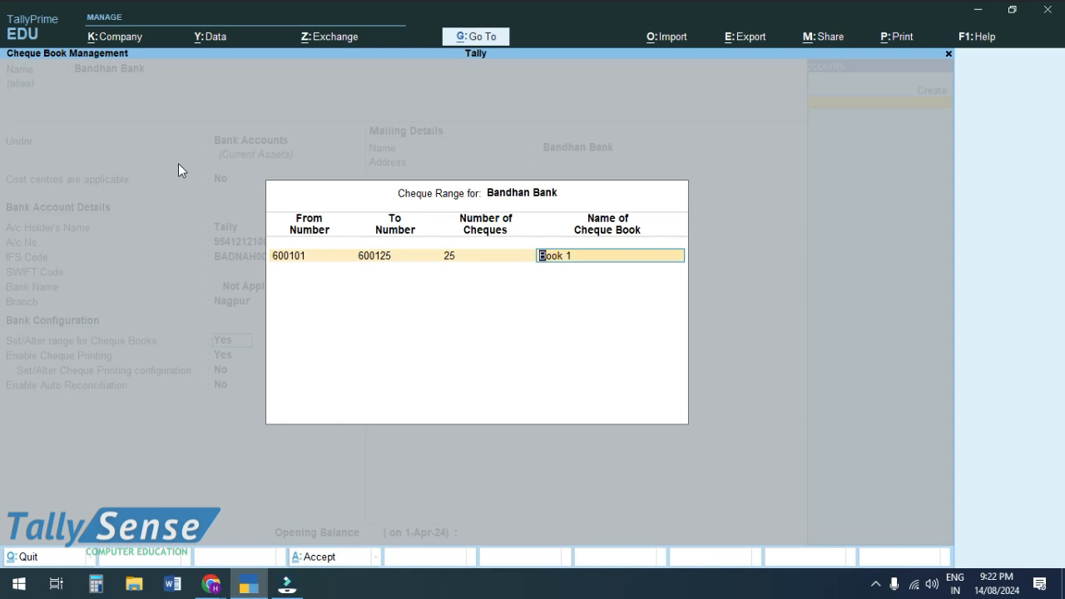
pyautogui.press('ctrl')
pyautogui.hotkey('ctrl', 'a')
pyautogui.hotkey('ctrl', 'a')
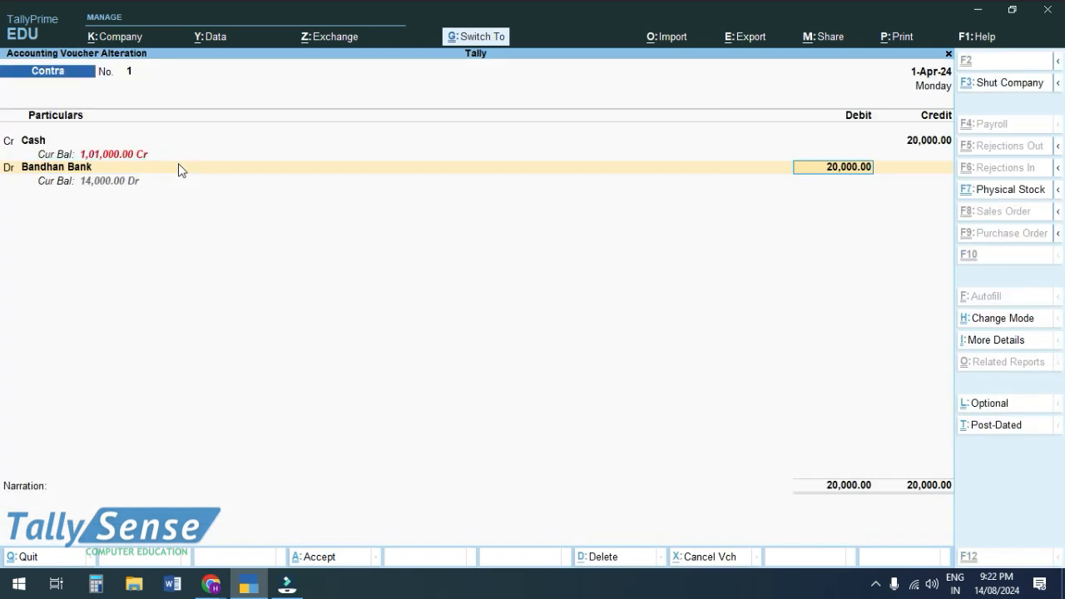
pyautogui.hotkey('ctrl', 'a')
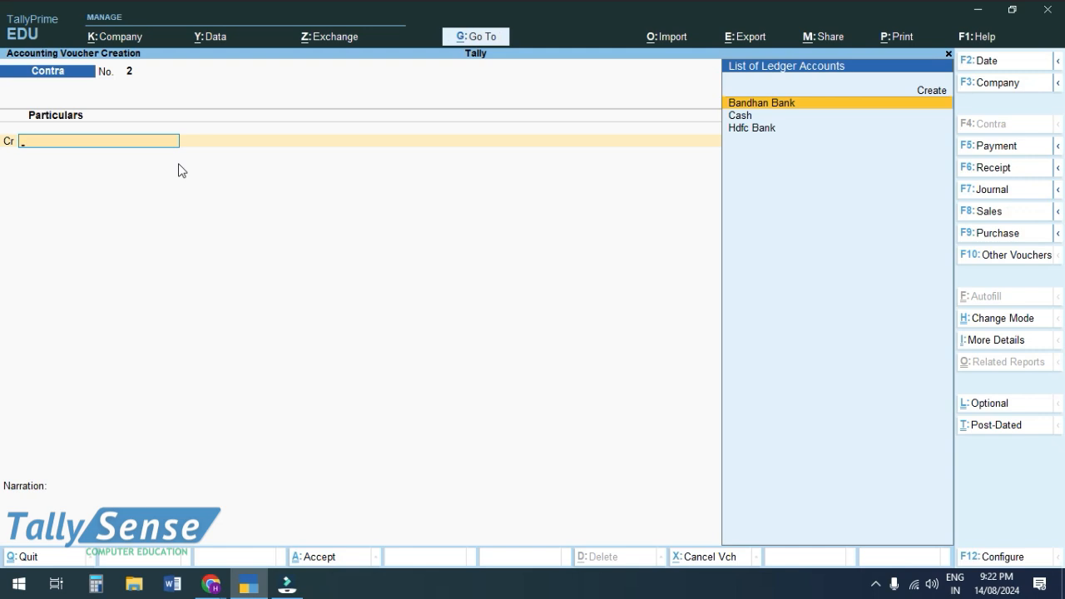
# Glance at the Canva slide, then return to TallyPrime's Gateway of Tally menu.
pyautogui.press('alt')
pyautogui.click(208, 592)
pyautogui.click(148, 544)
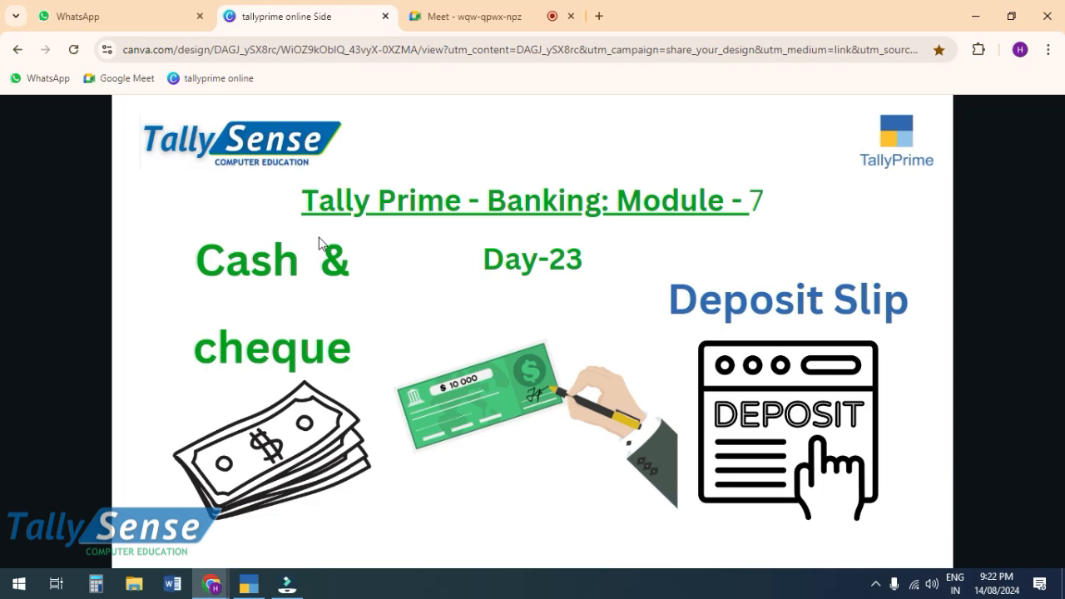
pyautogui.hotkey('alt', 'Tab')
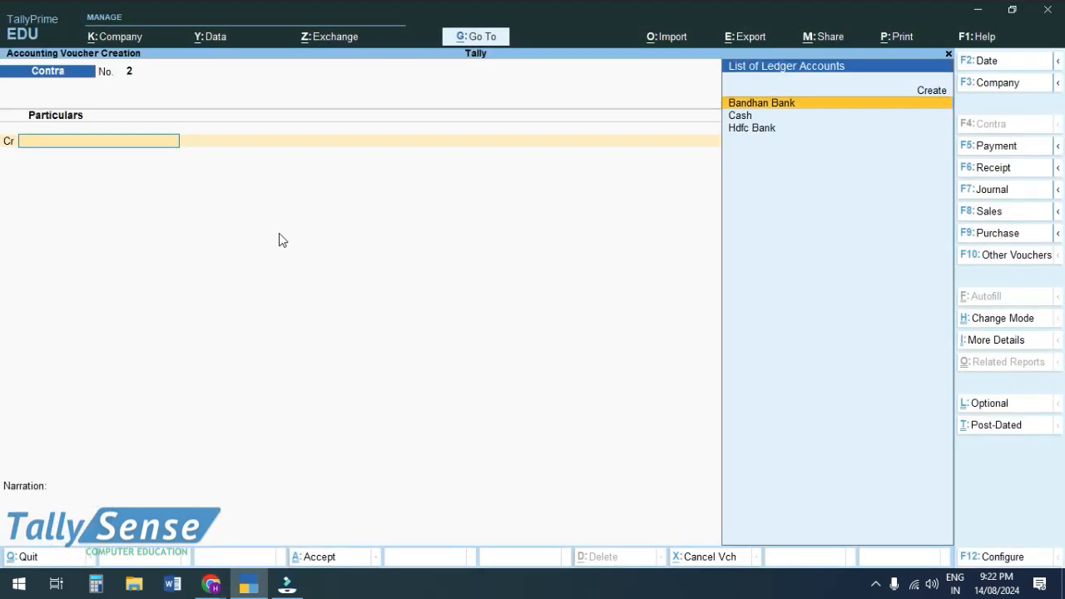
pyautogui.press('Escape')
pyautogui.press('Down')
pyautogui.press('Down')
pyautogui.press('Down')
pyautogui.press('Up')
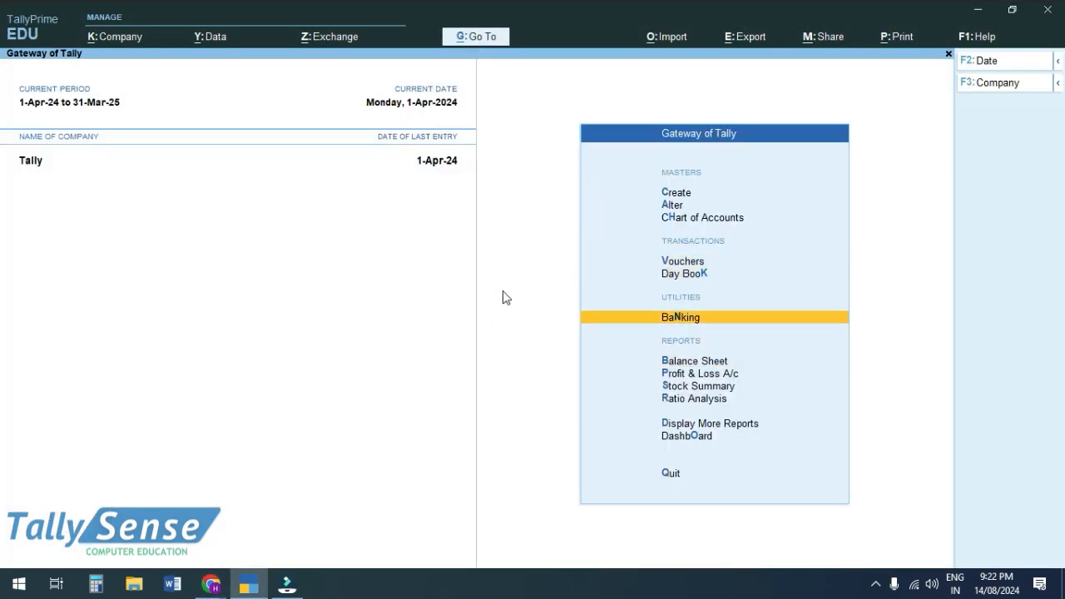
pyautogui.press('Return')
pyautogui.press('Down')
pyautogui.press('Return')
pyautogui.press('Return')
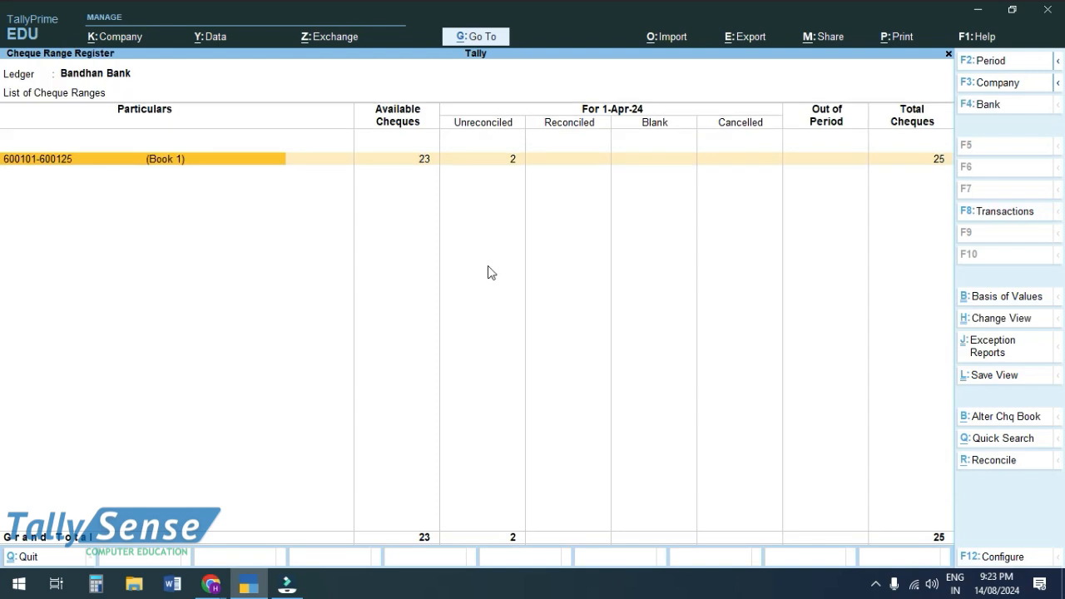
pyautogui.press('Return')
pyautogui.press('Down')
pyautogui.press('Down')
pyautogui.press('Down')
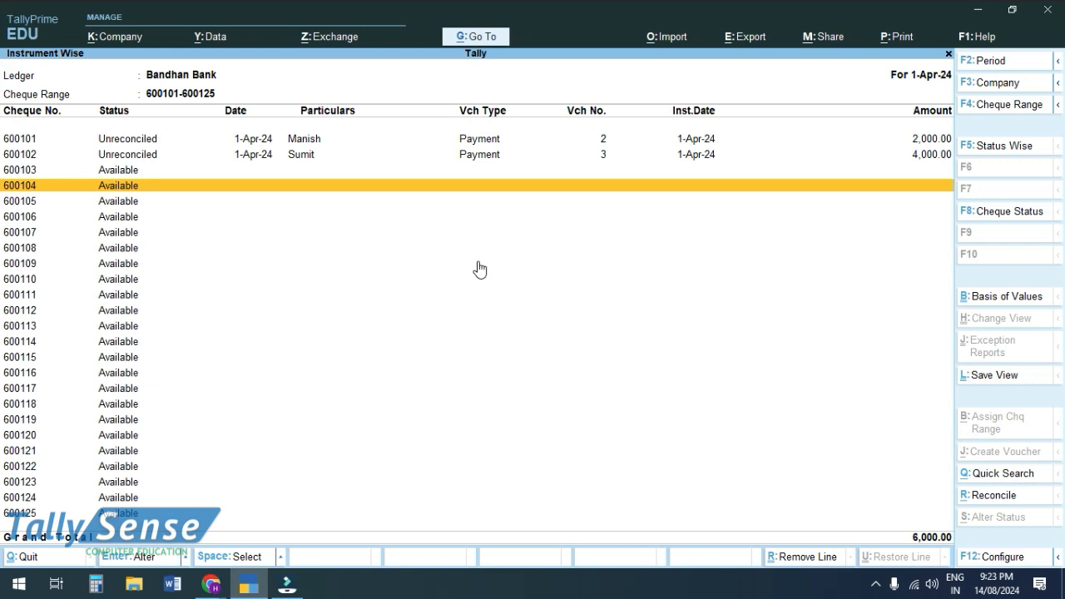
pyautogui.hotkey('alt', 'Tab')
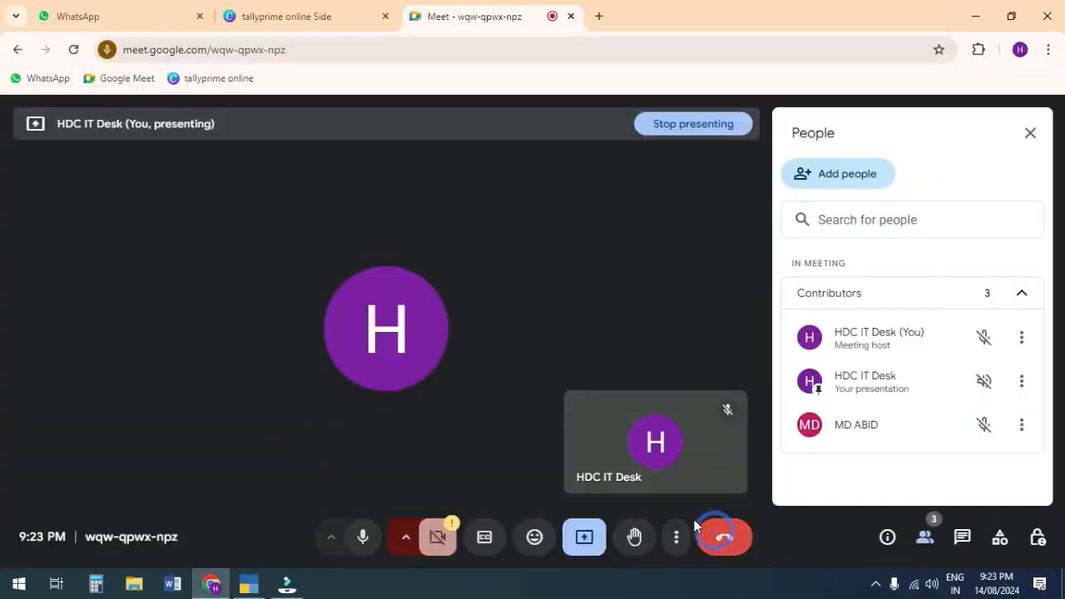